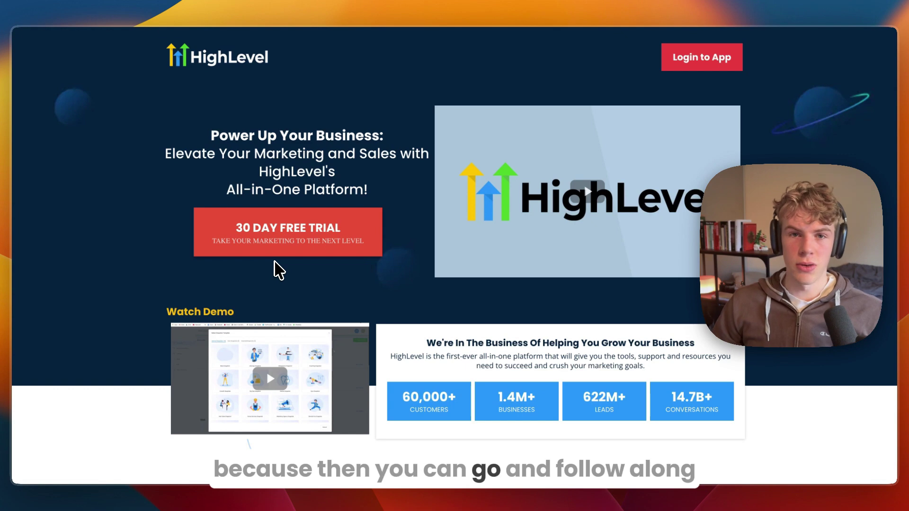
- Open the 30-day free trial sign-up form from the HighLevel offer page
{"action": "left_click", "coordinate": [278, 243]}
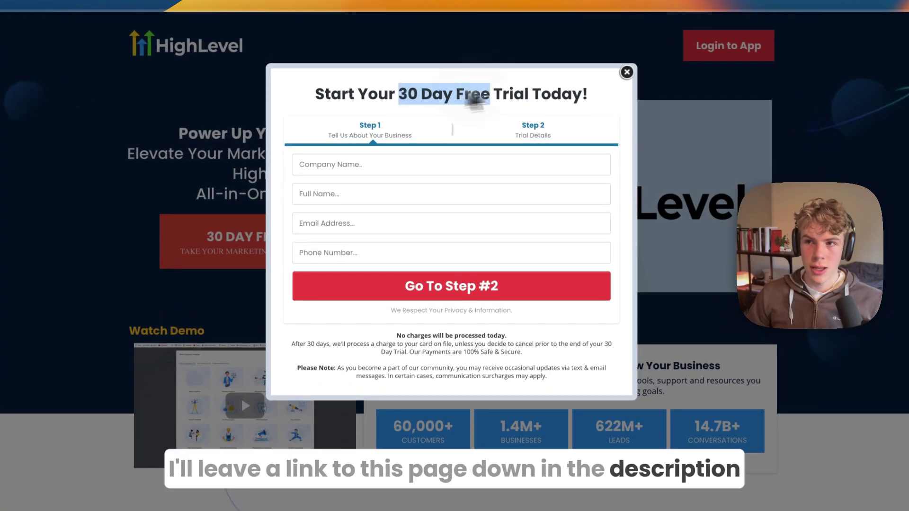
{"action": "left_click_drag", "start_coordinate": [473, 100], "coordinate": [529, 93]}
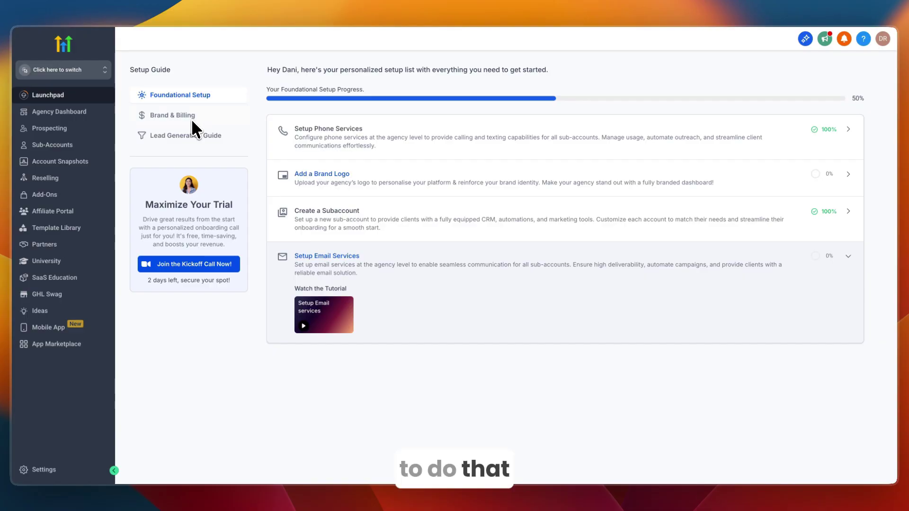
- Start a new sub-account using the Real Estate Agent snapshot template, searching the templates for "real est"
{"action": "left_click", "coordinate": [64, 147]}
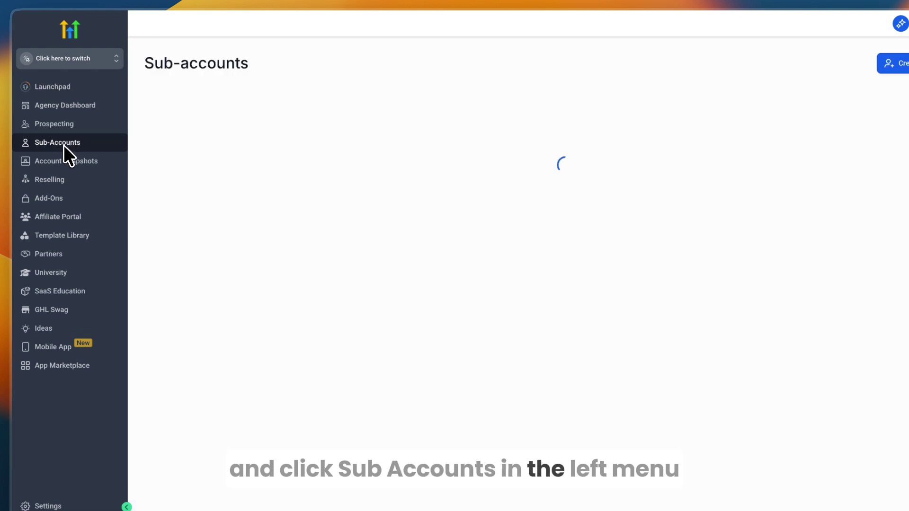
{"action": "left_click", "coordinate": [850, 66]}
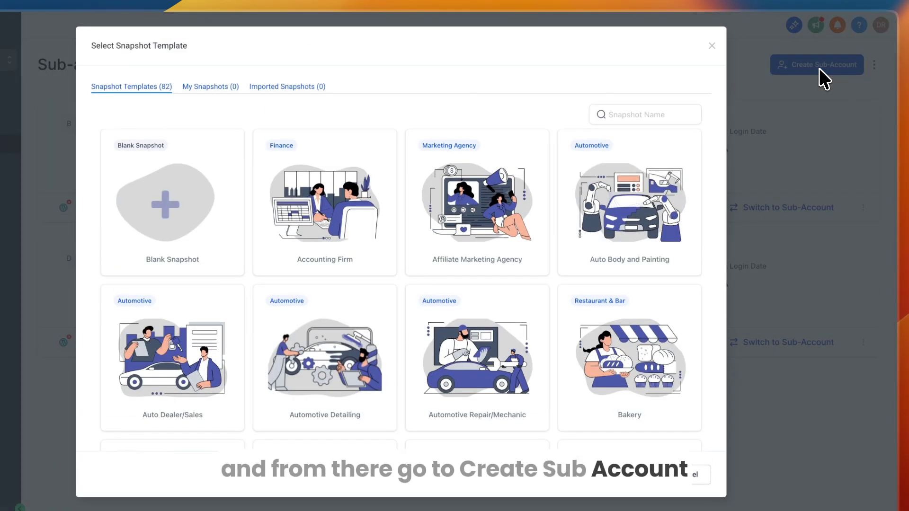
{"action": "left_click", "coordinate": [610, 115]}
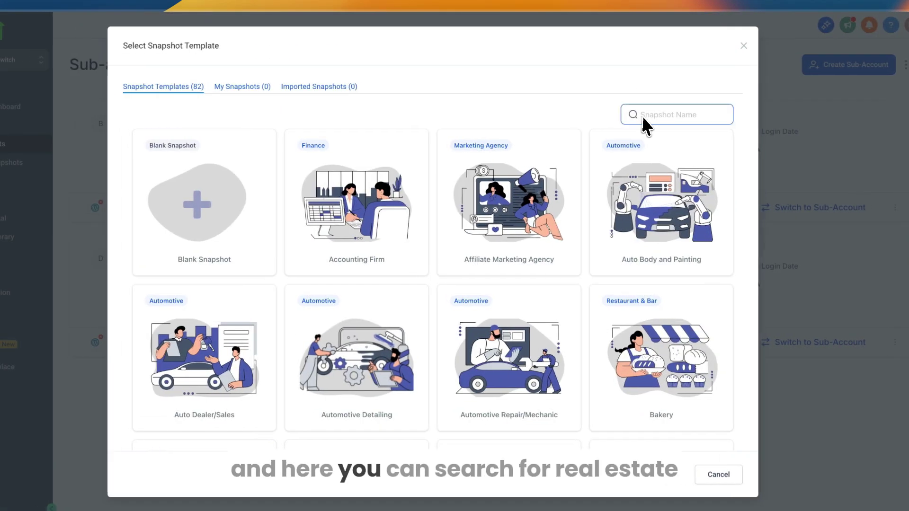
{"action": "type", "text": "real est"}
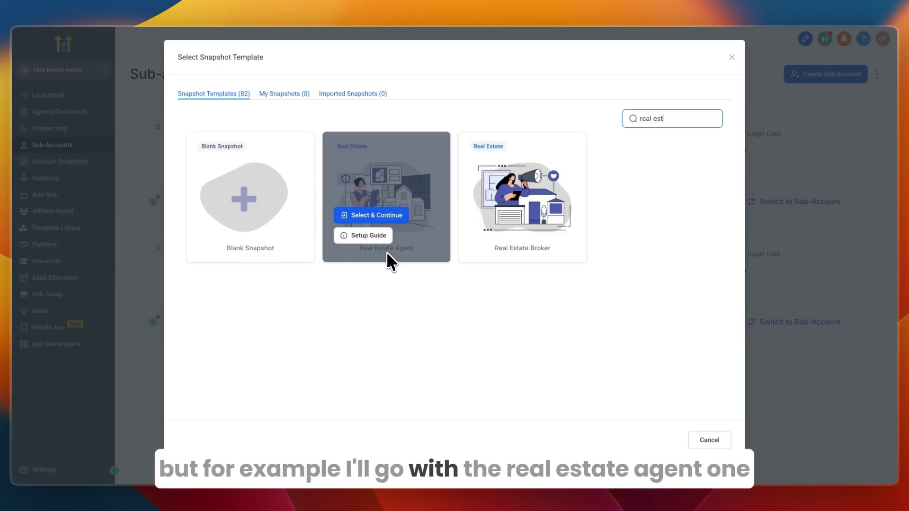
{"action": "left_click", "coordinate": [386, 215]}
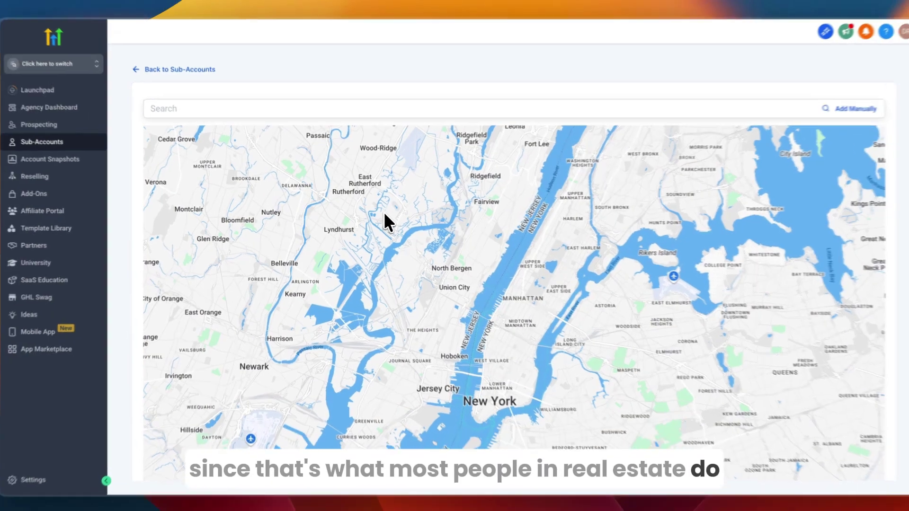
- Create the sub-account for Ackman-Ziff Real Estate Group with the GMT-08:00 US/Alaska time zone and switch into it
{"action": "scroll", "coordinate": [545, 256], "scroll_direction": "down", "scroll_amount": 2}
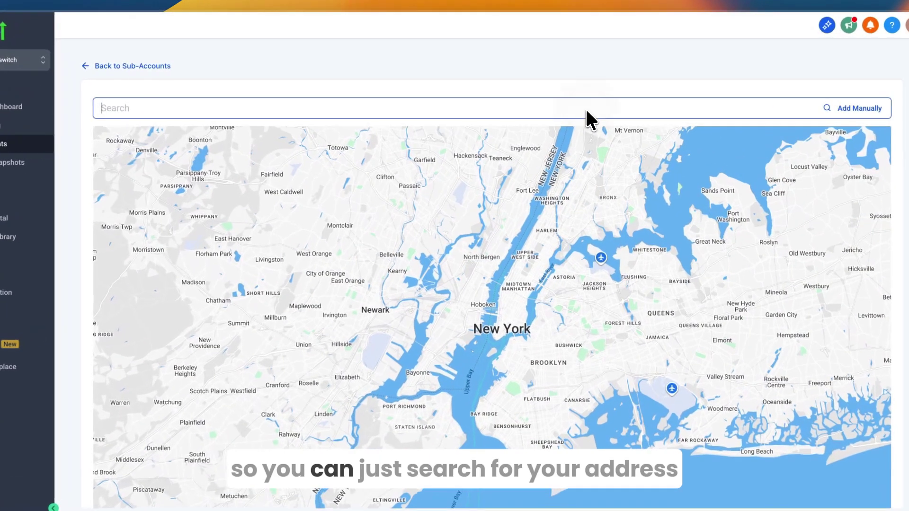
{"action": "left_click", "coordinate": [457, 113]}
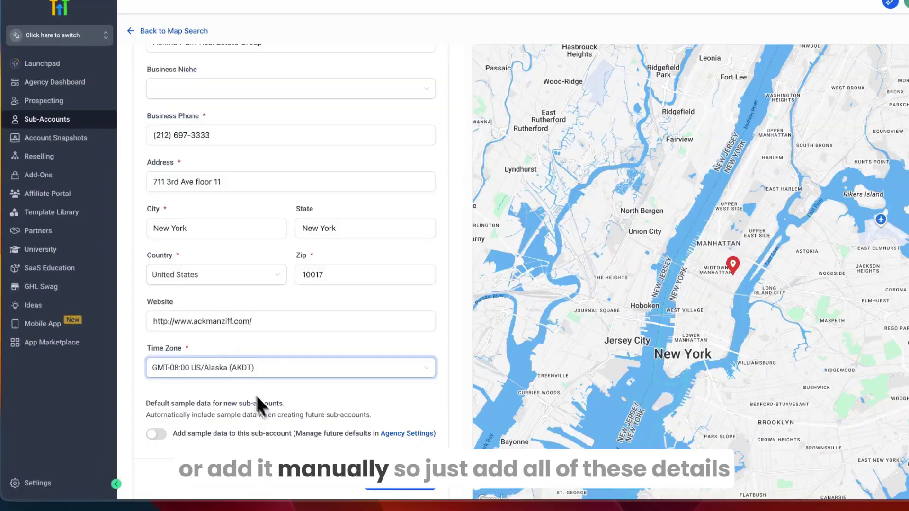
{"action": "left_click", "coordinate": [406, 491]}
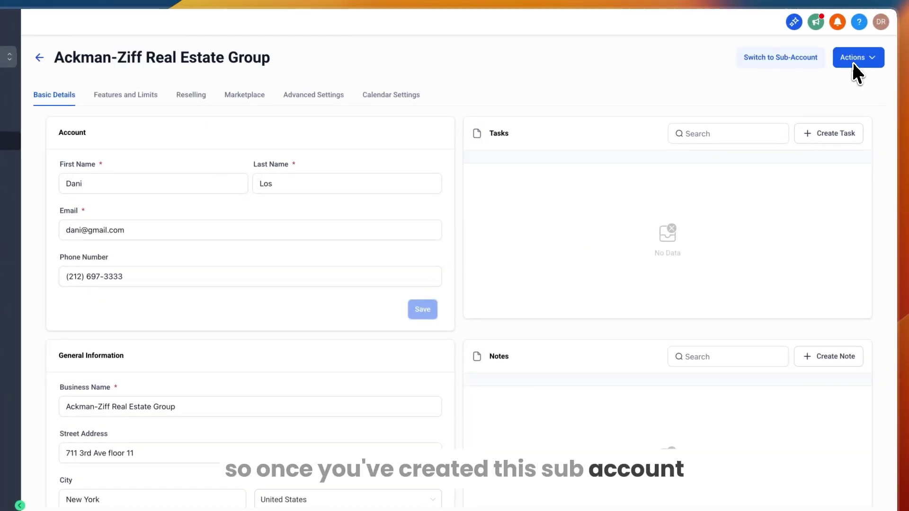
{"action": "left_click", "coordinate": [785, 58]}
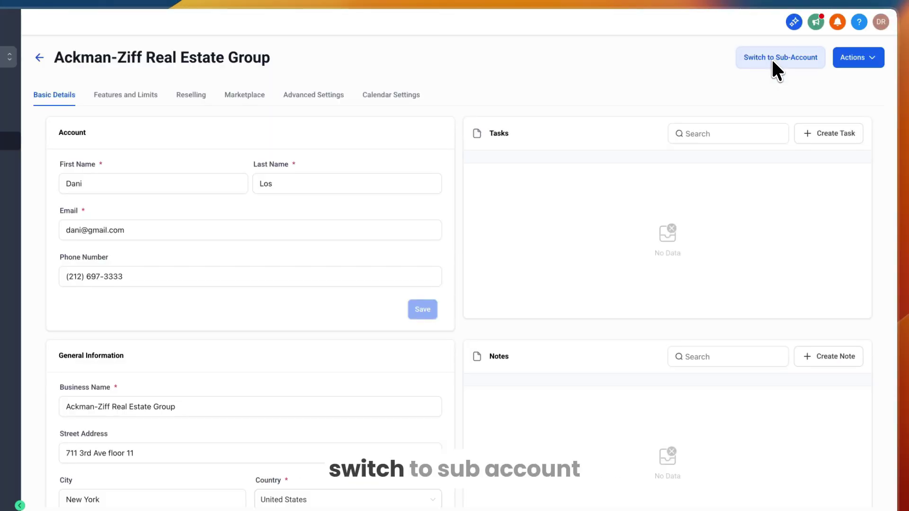
{"action": "left_click", "coordinate": [777, 57]}
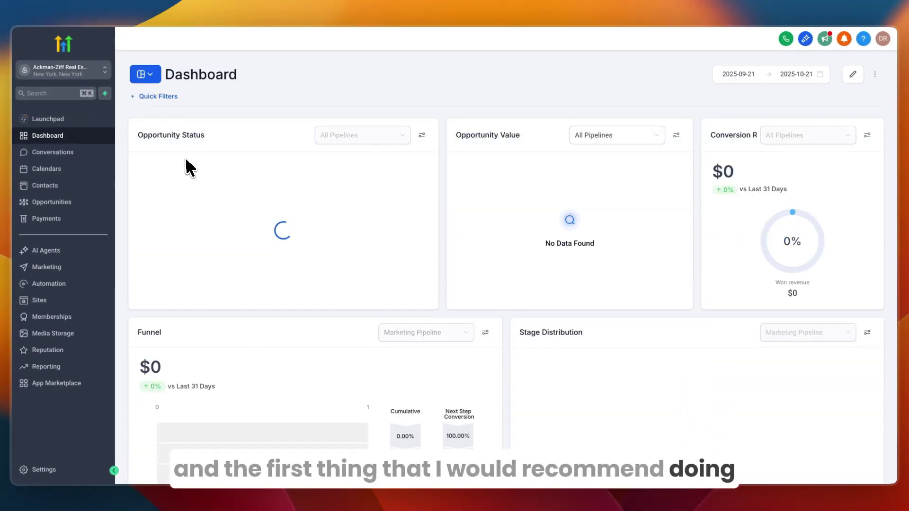
- Examine the stages of the Marketing Pipeline on the opportunities board
{"action": "left_click", "coordinate": [98, 202]}
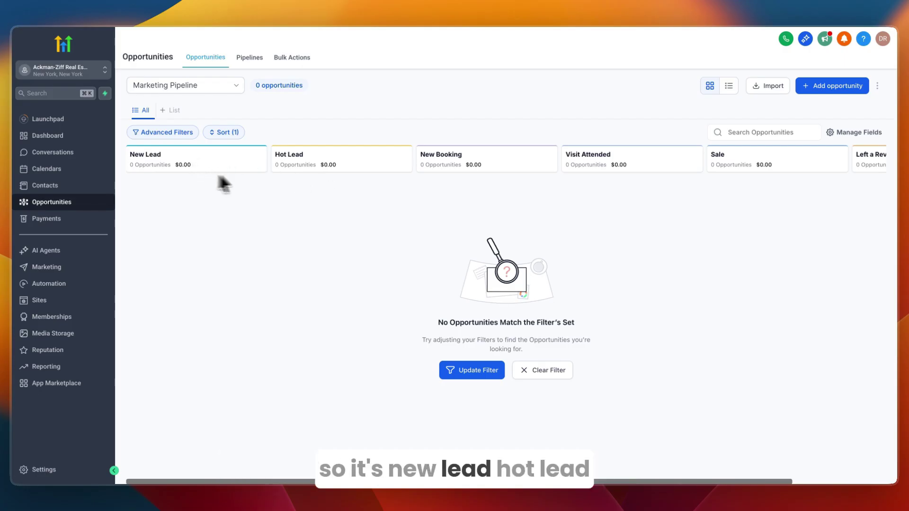
{"action": "scroll", "coordinate": [634, 173], "scroll_direction": "right", "scroll_amount": 5}
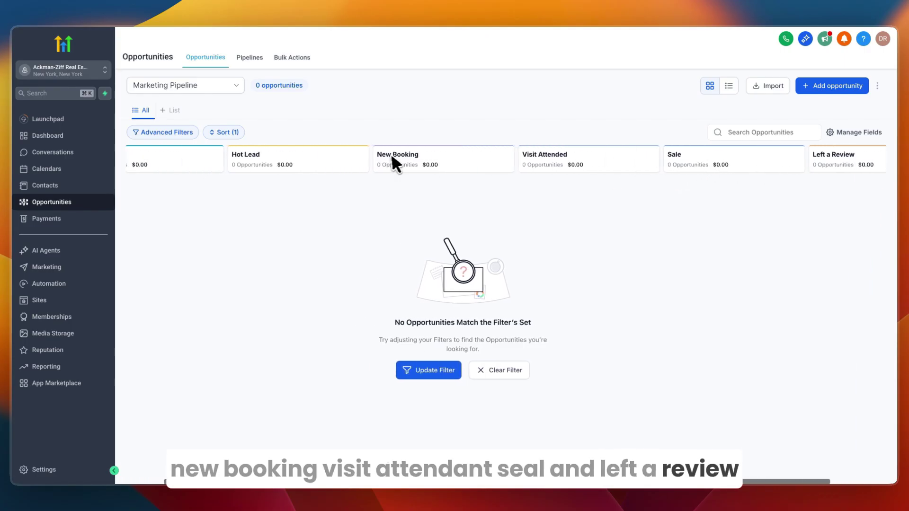
{"action": "scroll", "coordinate": [386, 154], "scroll_direction": "left", "scroll_amount": 5}
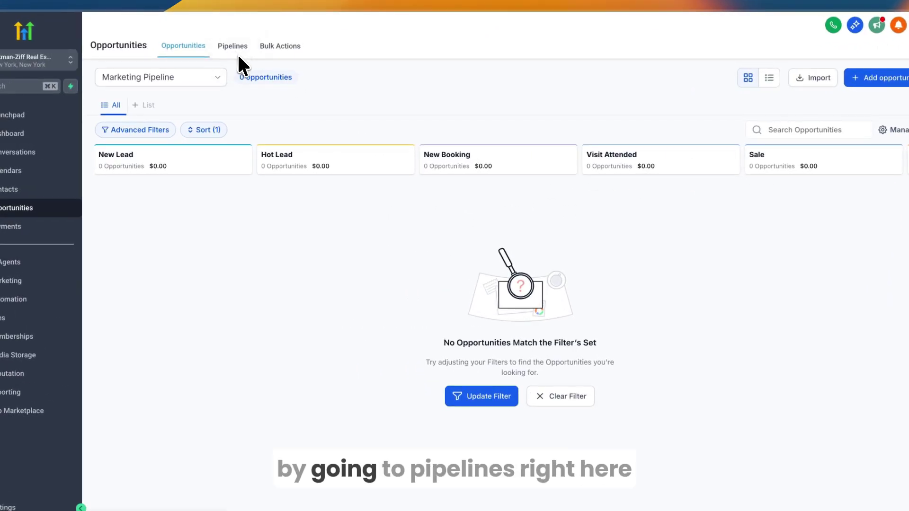
- Start a new opportunity pipeline and rename its third and fourth stages to "Appointment set" and "Showing"
{"action": "left_click", "coordinate": [238, 50]}
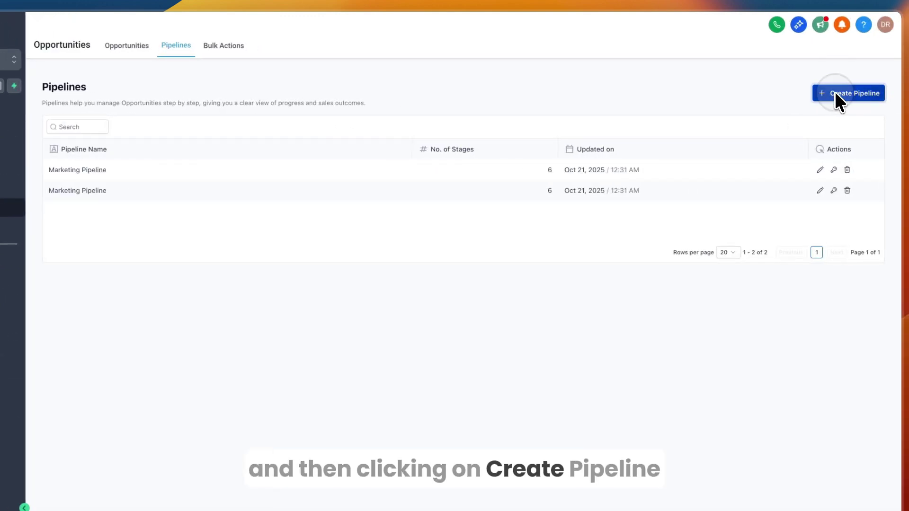
{"action": "left_click", "coordinate": [835, 93]}
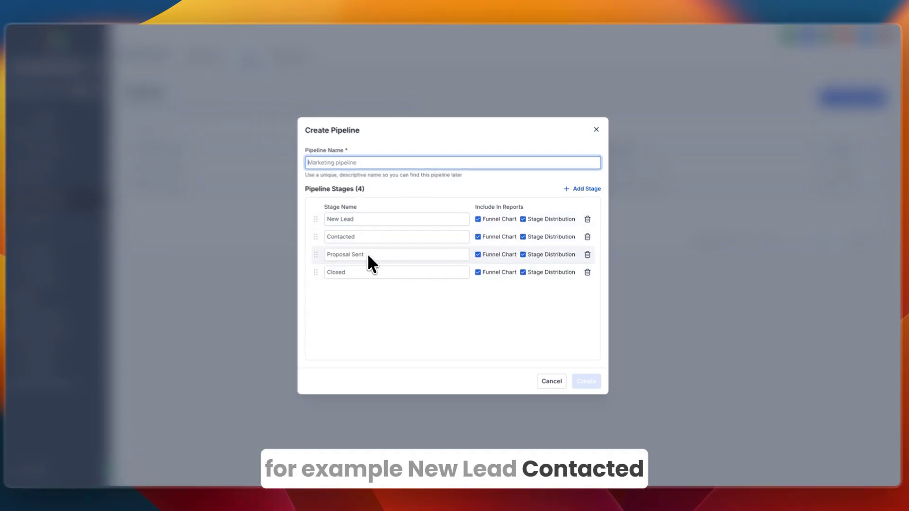
{"action": "triple_click", "coordinate": [368, 254]}
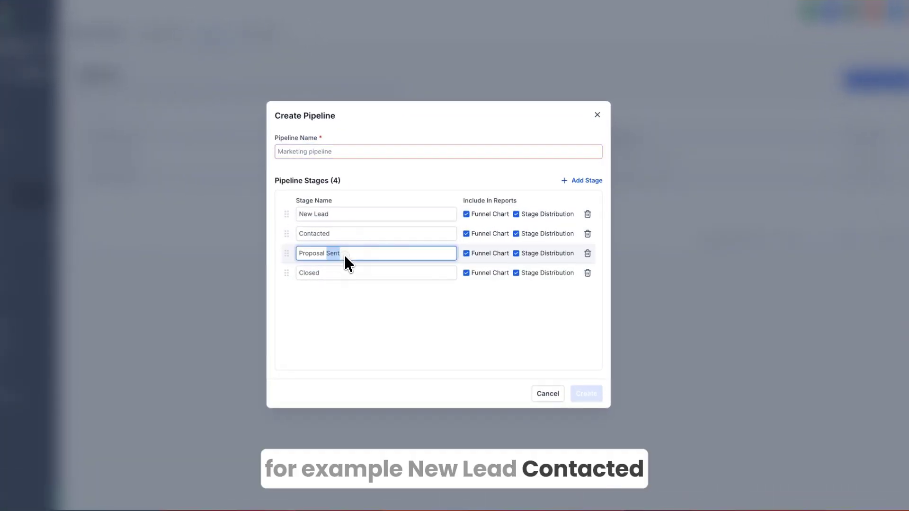
{"action": "type", "text": "Appointme"}
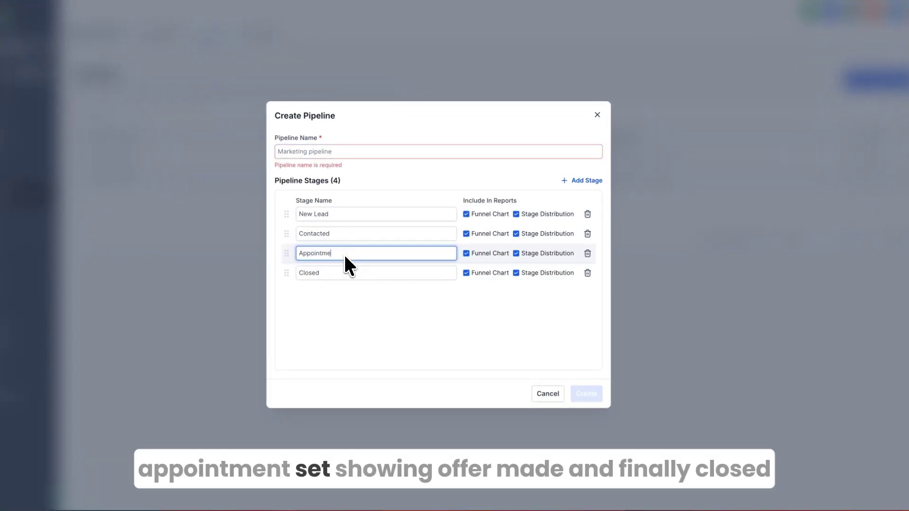
{"action": "type", "text": "nt set"}
{"action": "triple_click", "coordinate": [340, 273]}
{"action": "type", "text": "Showing"}
- Add two more stages to the new pipeline, named "Offer made" and "Closed"
{"action": "left_click", "coordinate": [582, 180]}
{"action": "type", "text": "Offer made"}
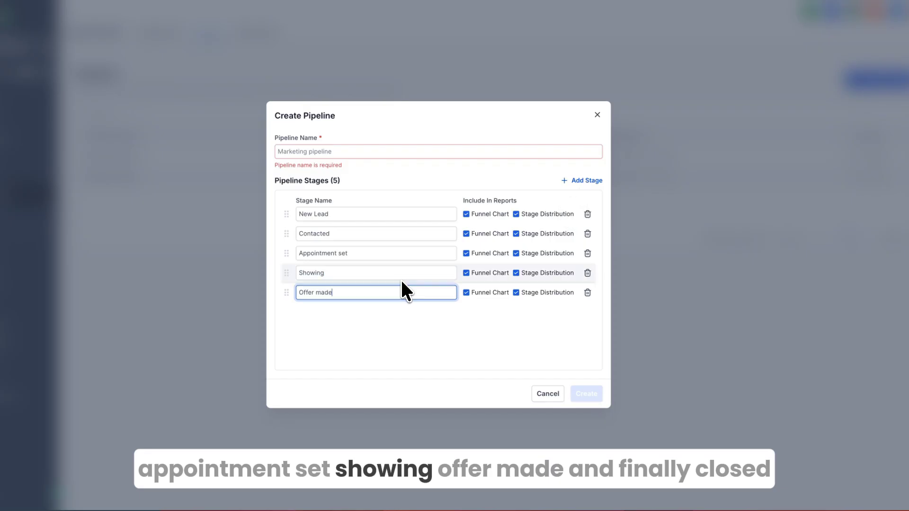
{"action": "left_click", "coordinate": [576, 181]}
{"action": "type", "text": "Closed"}
- Name the pipeline "1" and create it
{"action": "left_click", "coordinate": [400, 155]}
{"action": "type", "text": "1"}
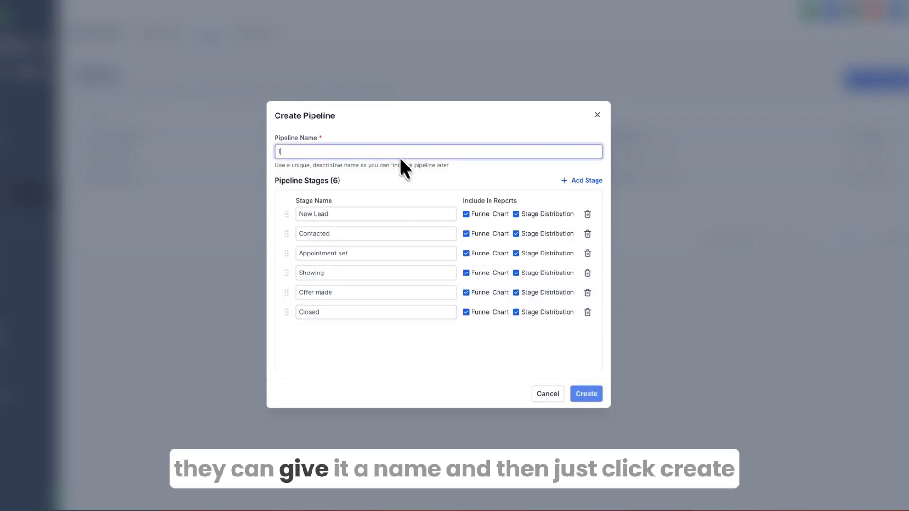
{"action": "left_click", "coordinate": [586, 394]}
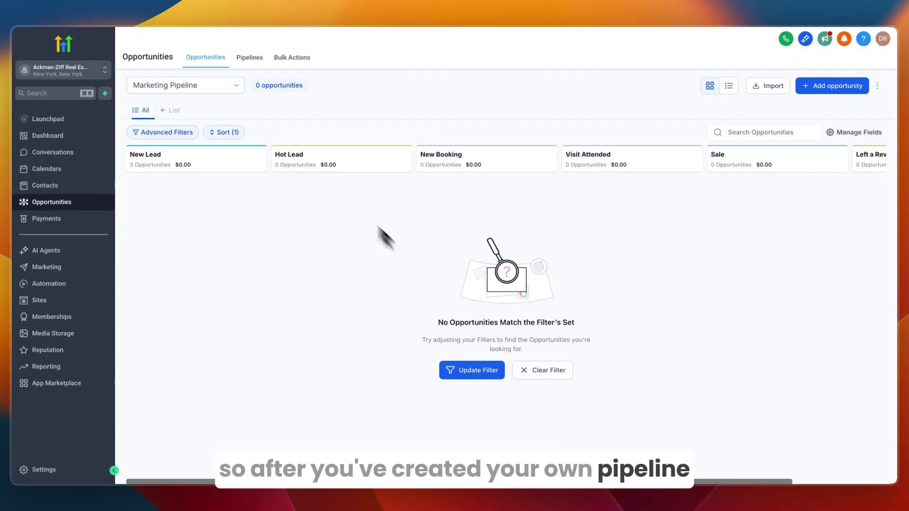
- Switch the opportunities board from the Marketing Pipeline to pipeline "1"
{"action": "left_click", "coordinate": [173, 86]}
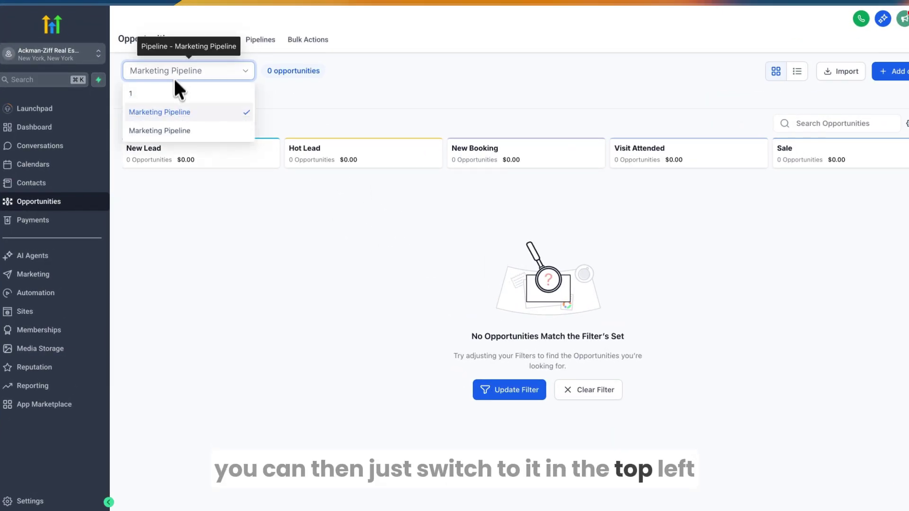
{"action": "left_click", "coordinate": [171, 106]}
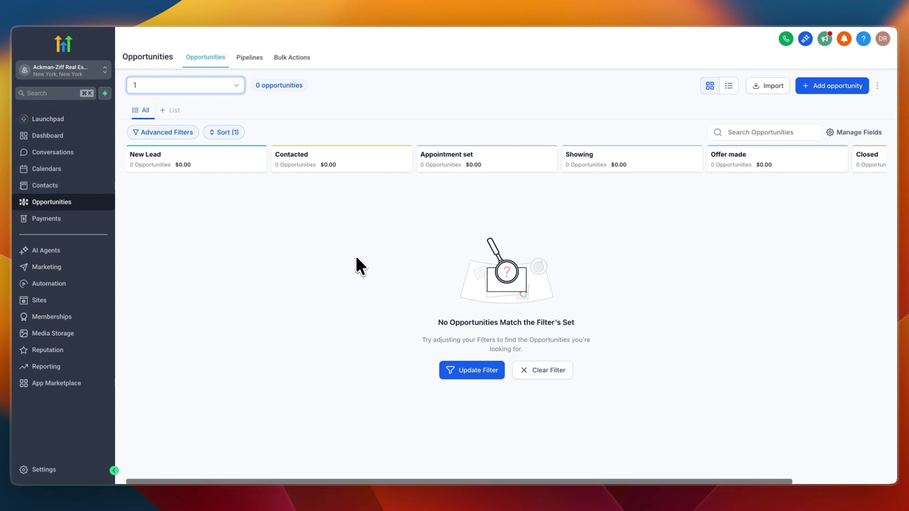
{"action": "left_click", "coordinate": [192, 89]}
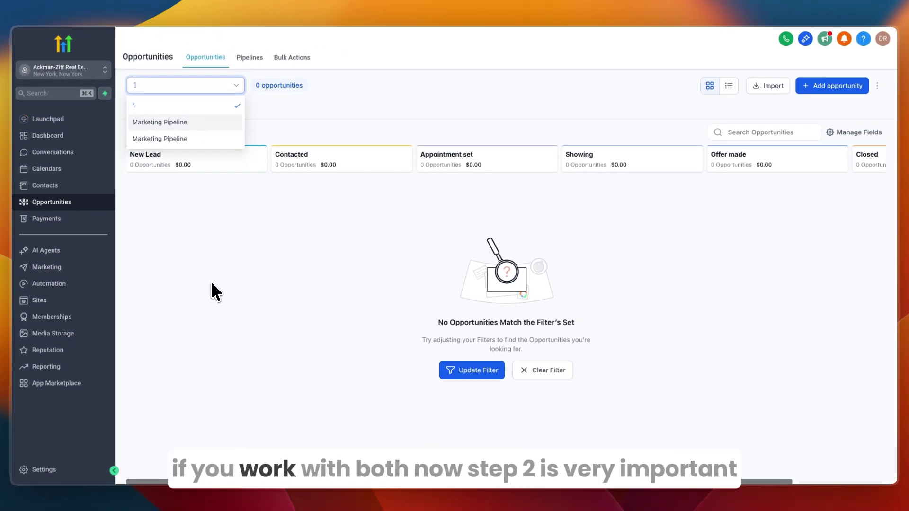
{"action": "left_click", "coordinate": [211, 281]}
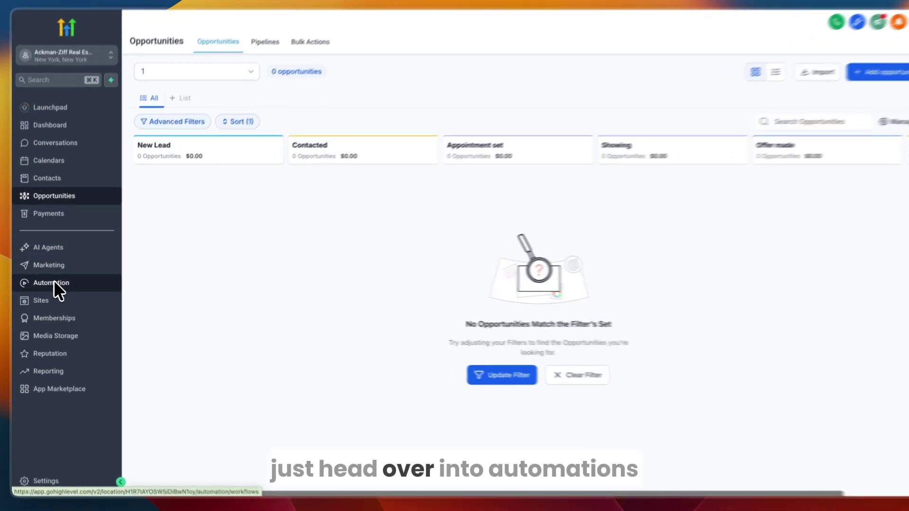
- Create a new automation workflow from scratch in the Marketing Workflows folder
{"action": "left_click", "coordinate": [54, 282]}
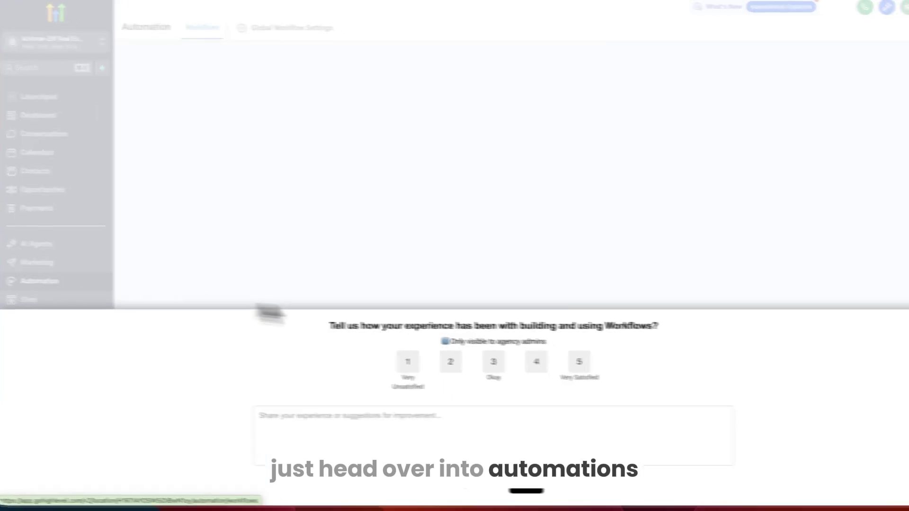
{"action": "key", "text": "Escape"}
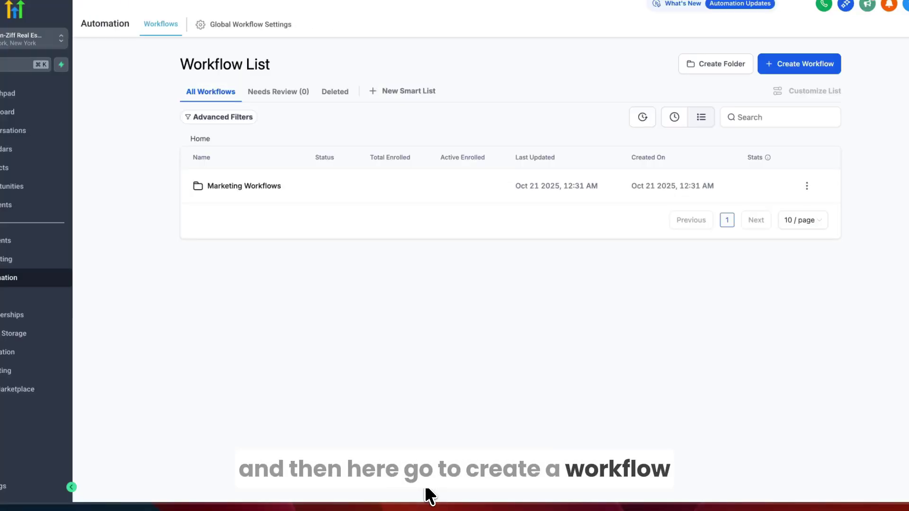
{"action": "left_click", "coordinate": [313, 187]}
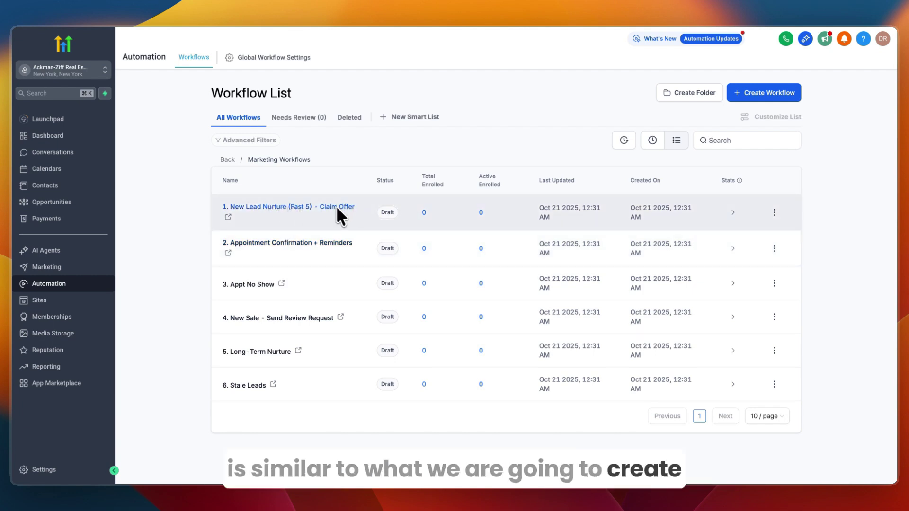
{"action": "left_click", "coordinate": [744, 93]}
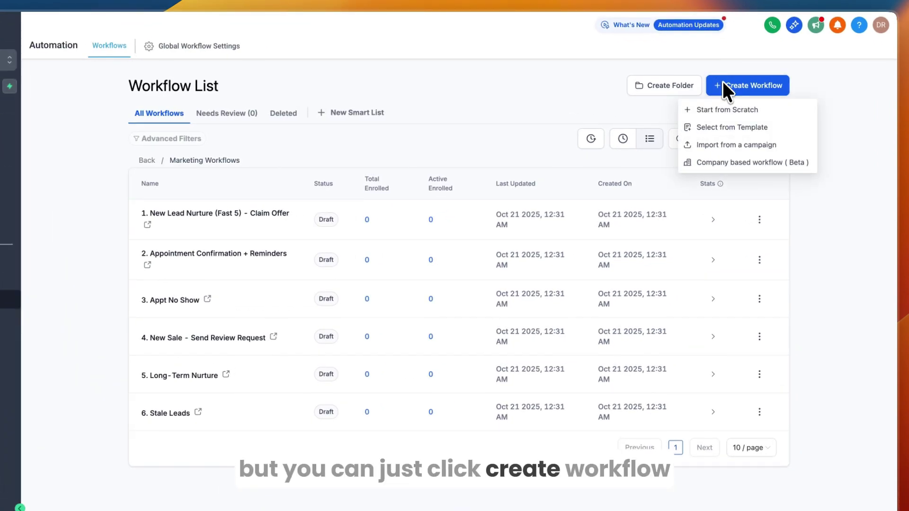
{"action": "left_click", "coordinate": [731, 109]}
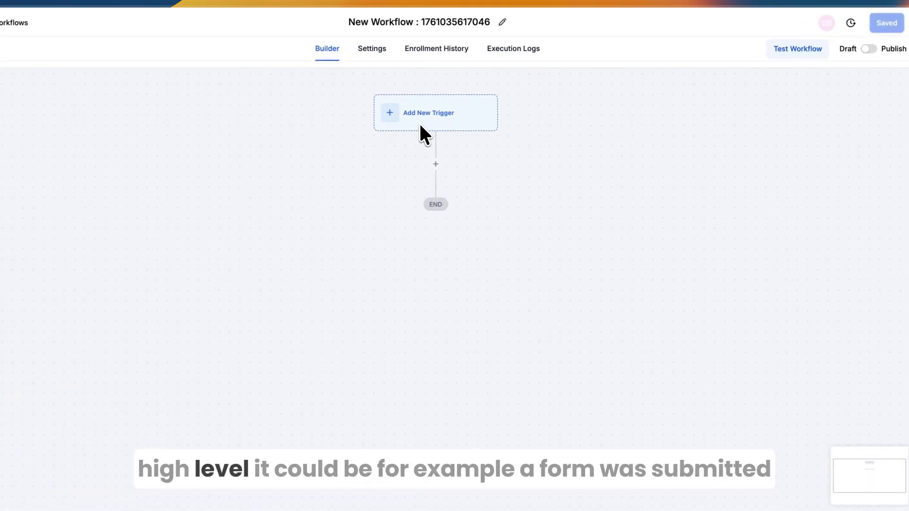
- Search the workflow triggers for "form" and choose the Form Submitted trigger
{"action": "left_click", "coordinate": [420, 125]}
{"action": "scroll", "coordinate": [748, 238], "scroll_direction": "down", "scroll_amount": 5}
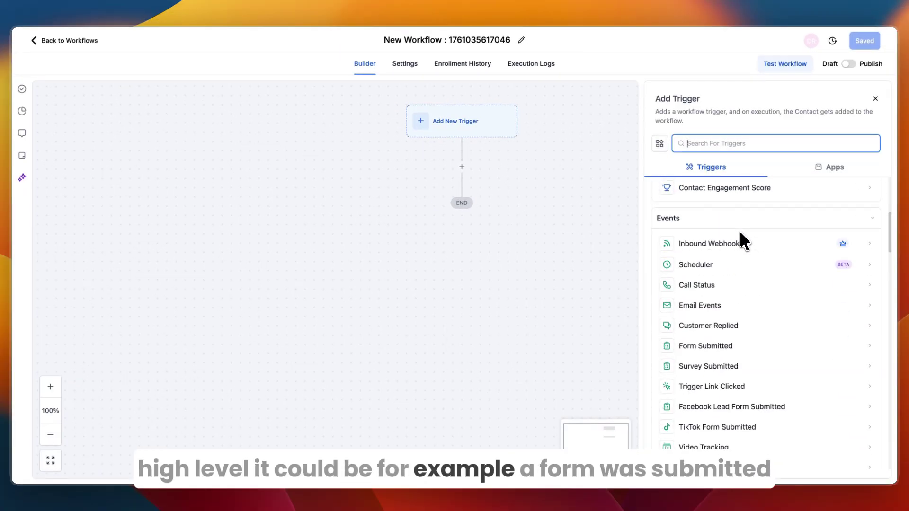
{"action": "scroll", "coordinate": [748, 235], "scroll_direction": "down", "scroll_amount": 2}
{"action": "type", "text": "form"}
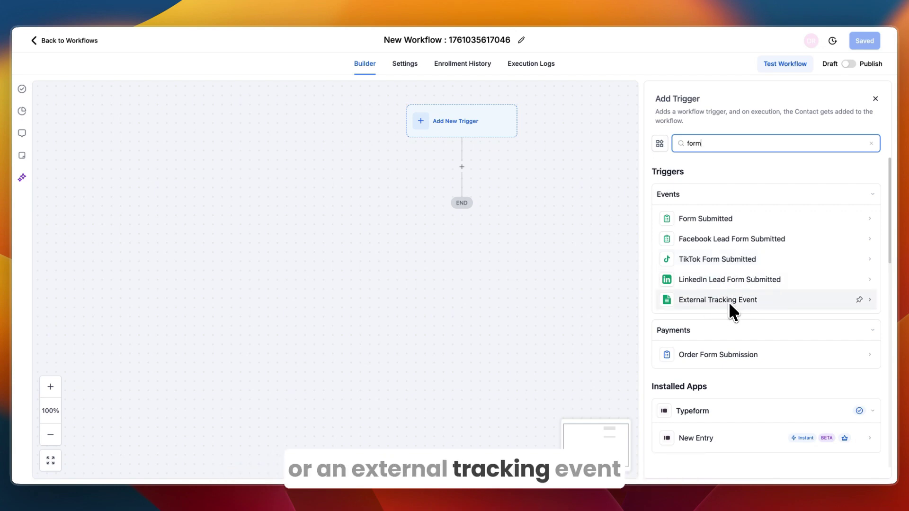
{"action": "left_click", "coordinate": [710, 225]}
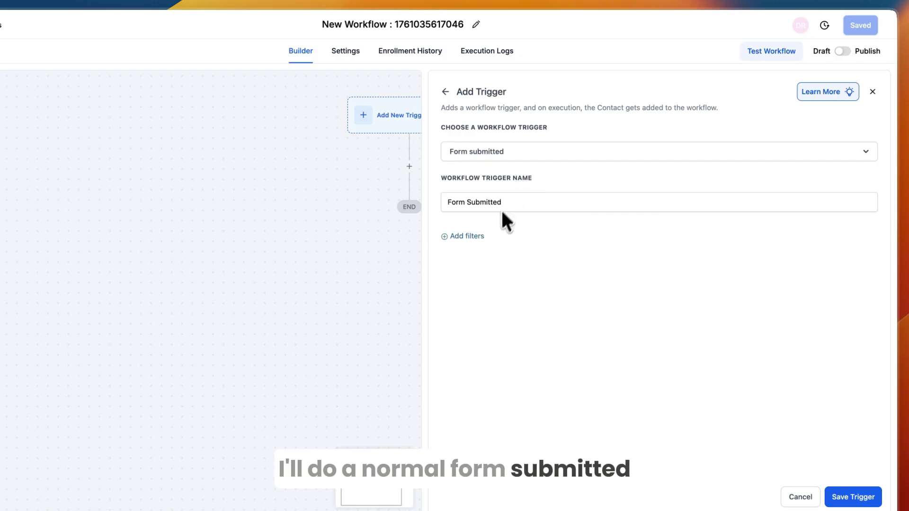
- Filter the Form Submitted trigger to the form "Marketing Form - Claim Offer" and close it without saving
{"action": "left_click", "coordinate": [481, 236]}
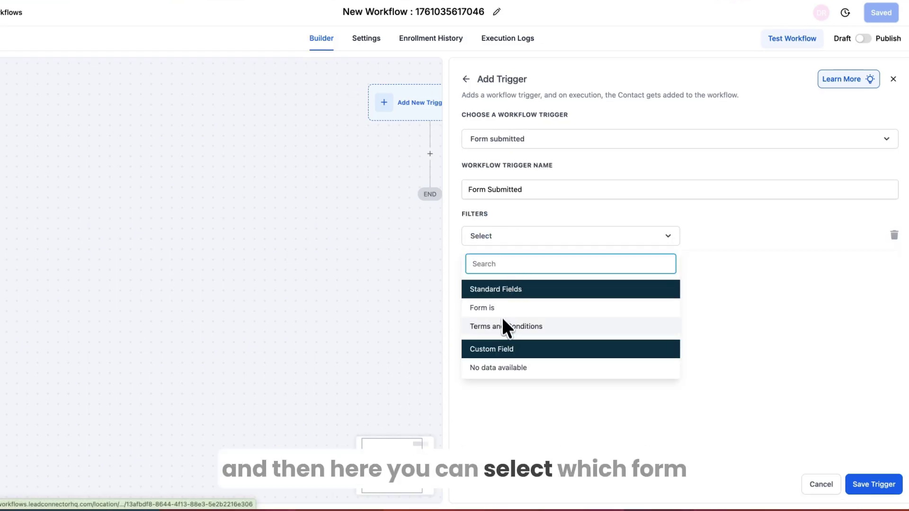
{"action": "left_click", "coordinate": [501, 309]}
{"action": "left_click", "coordinate": [725, 242]}
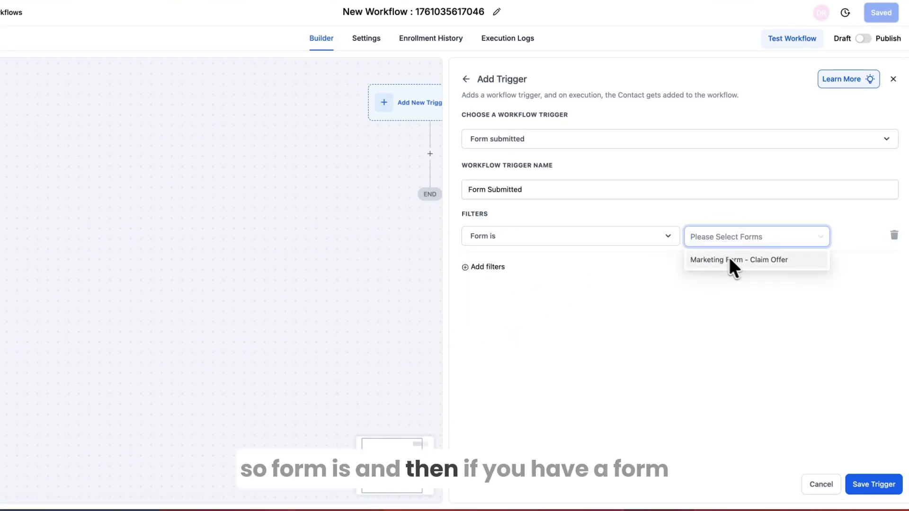
{"action": "left_click", "coordinate": [750, 260]}
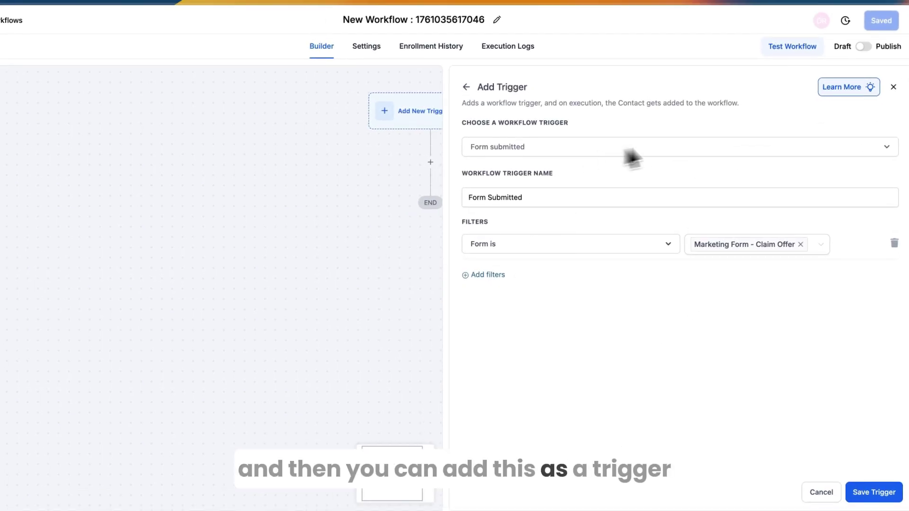
{"action": "left_click", "coordinate": [871, 92]}
- Look through the built-in workflow triggers, from the contact events to the appointment, opportunity and payment ones
{"action": "left_click", "coordinate": [471, 299]}
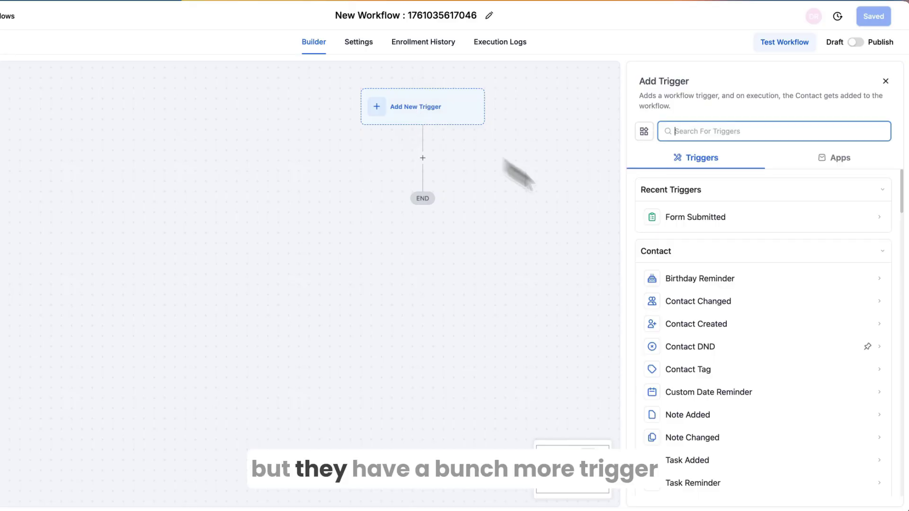
{"action": "scroll", "coordinate": [737, 326], "scroll_direction": "down", "scroll_amount": 10}
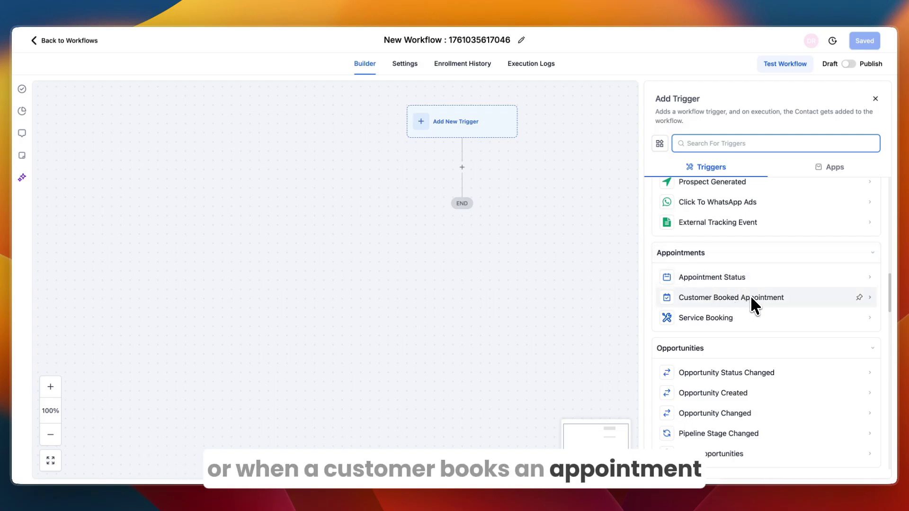
{"action": "scroll", "coordinate": [752, 301], "scroll_direction": "down", "scroll_amount": 2}
{"action": "scroll", "coordinate": [753, 308], "scroll_direction": "down", "scroll_amount": 12}
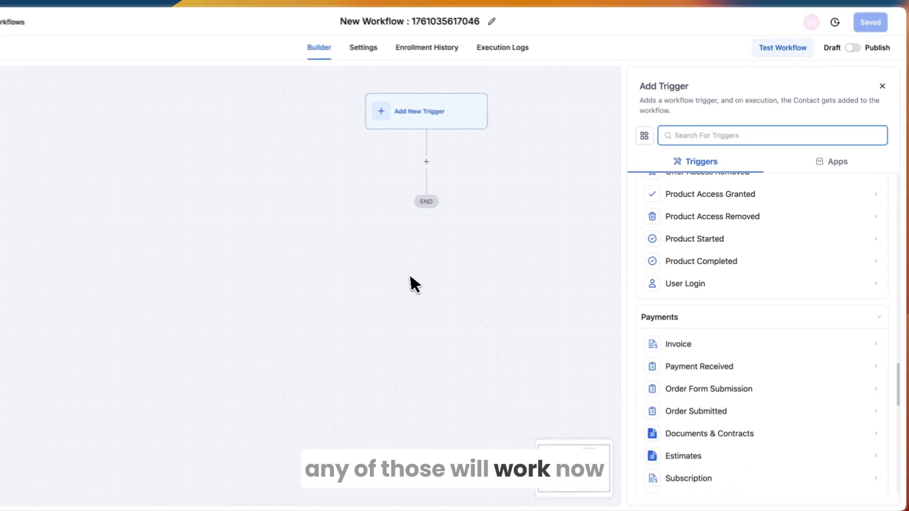
- Examine the installed and discoverable third-party app triggers, and return to the built-in triggers
{"action": "left_click", "coordinate": [801, 154]}
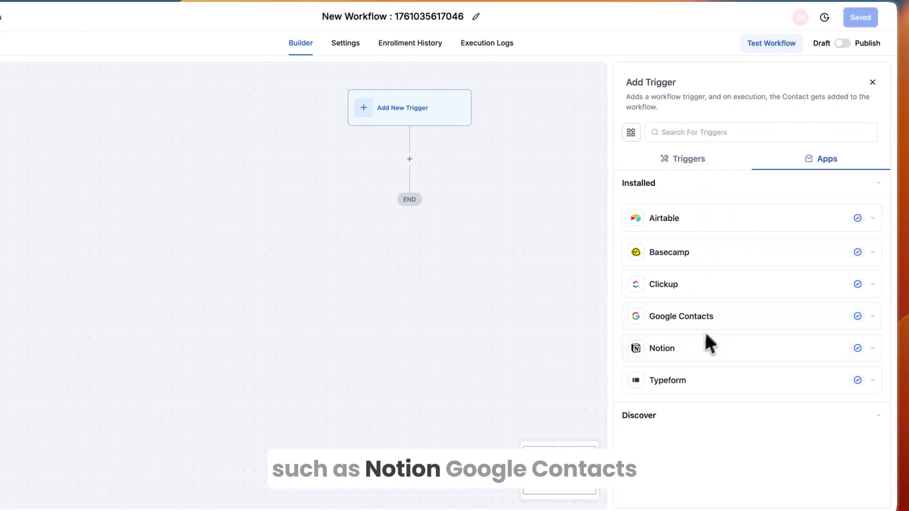
{"action": "left_click", "coordinate": [651, 415]}
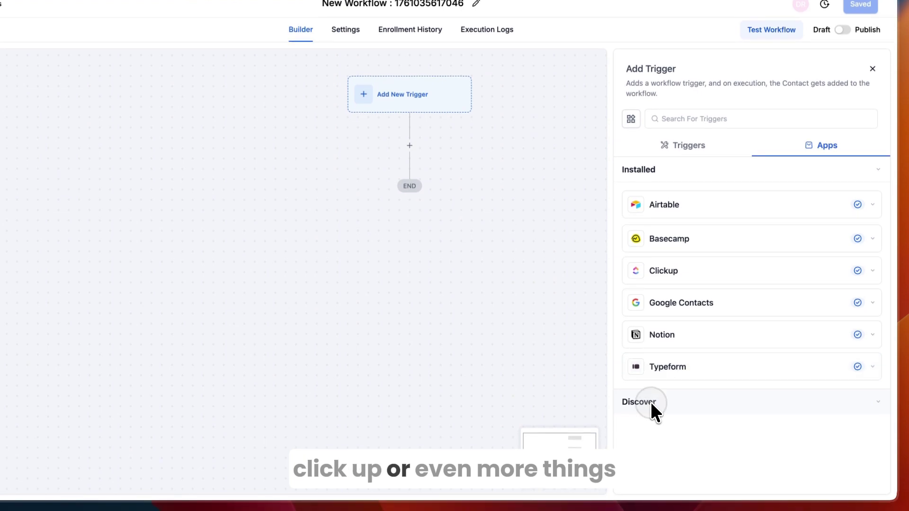
{"action": "scroll", "coordinate": [704, 325], "scroll_direction": "down", "scroll_amount": 10}
{"action": "scroll", "coordinate": [706, 327], "scroll_direction": "down", "scroll_amount": 10}
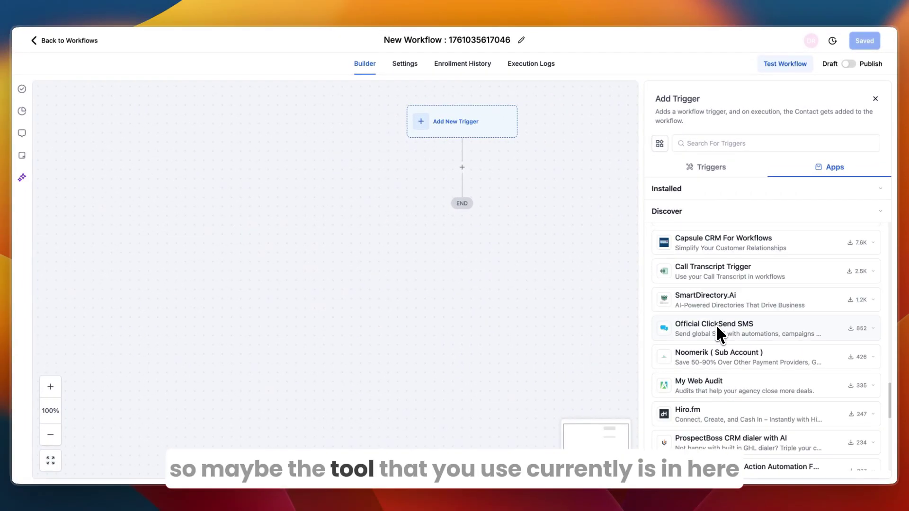
{"action": "scroll", "coordinate": [715, 324], "scroll_direction": "down", "scroll_amount": 10}
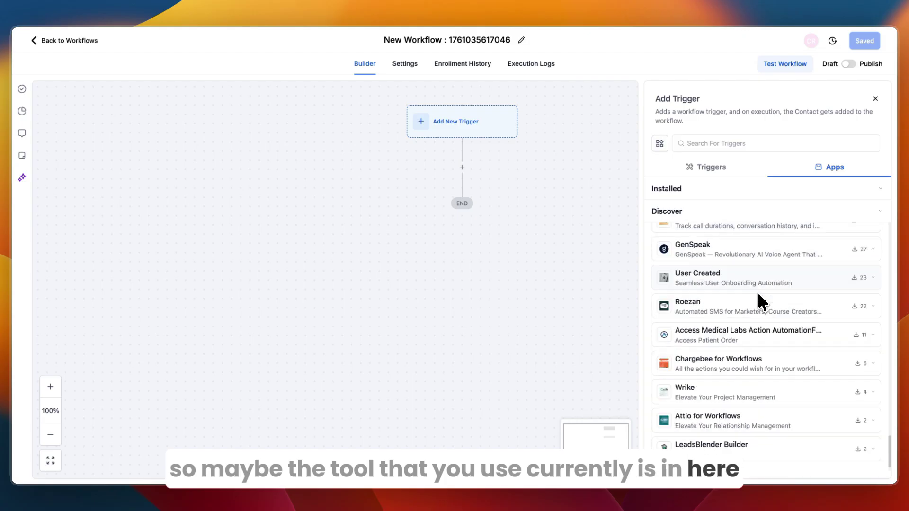
{"action": "scroll", "coordinate": [770, 325], "scroll_direction": "up", "scroll_amount": 10}
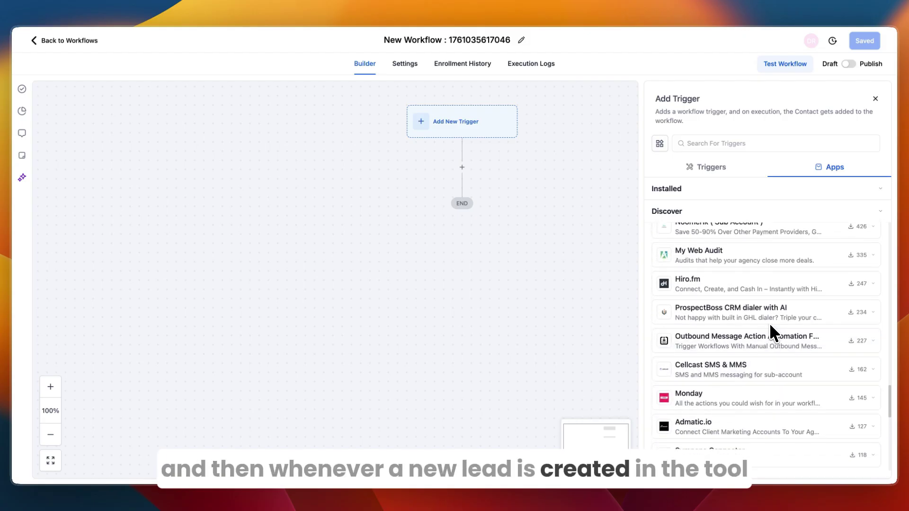
{"action": "scroll", "coordinate": [771, 325], "scroll_direction": "up", "scroll_amount": 3}
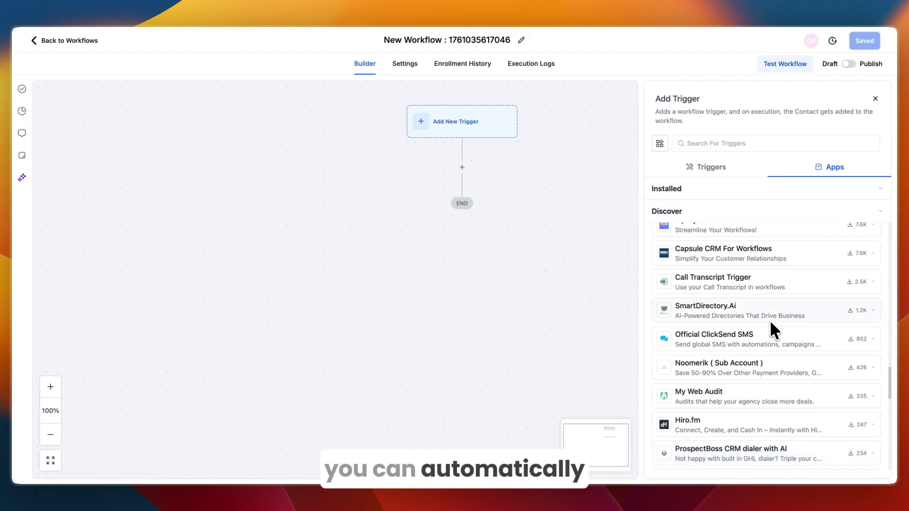
{"action": "scroll", "coordinate": [770, 320], "scroll_direction": "up", "scroll_amount": 10}
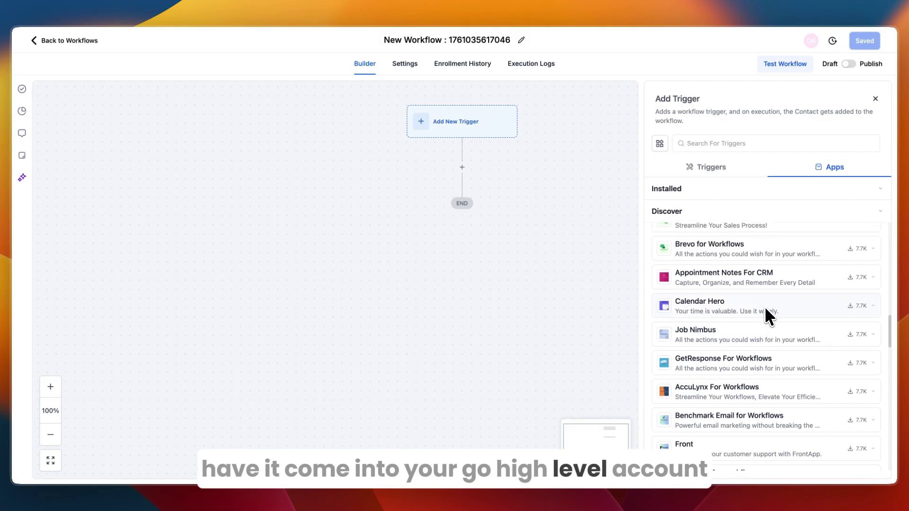
{"action": "left_click", "coordinate": [705, 166]}
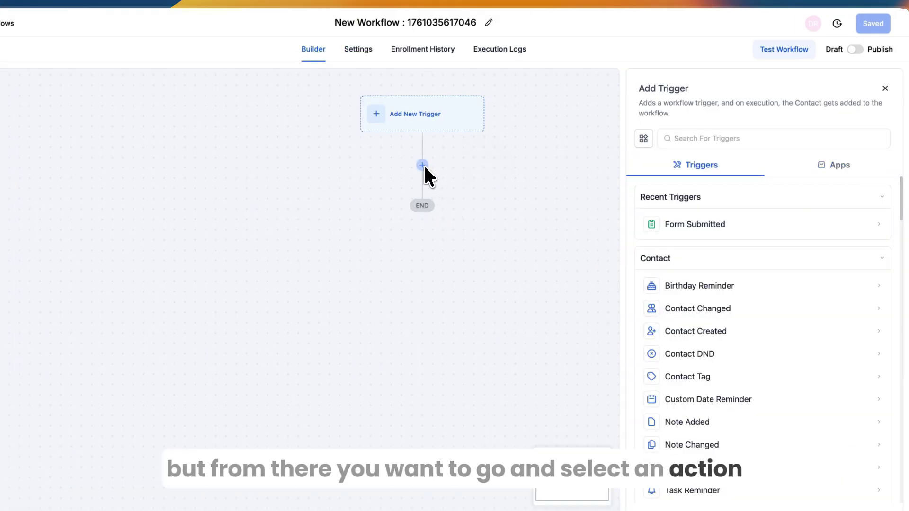
- Start a Create Contact action below the trigger and look through the contact fields it can fill
{"action": "left_click", "coordinate": [423, 165]}
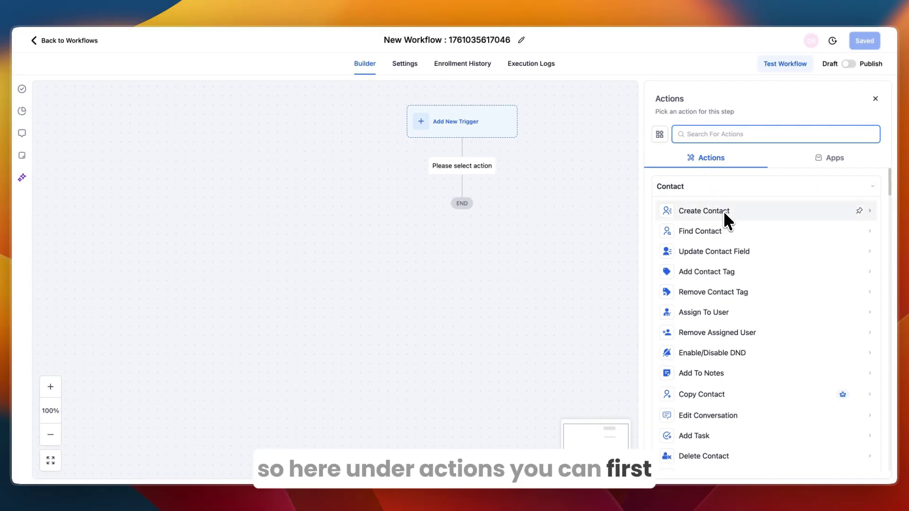
{"action": "left_click", "coordinate": [723, 212]}
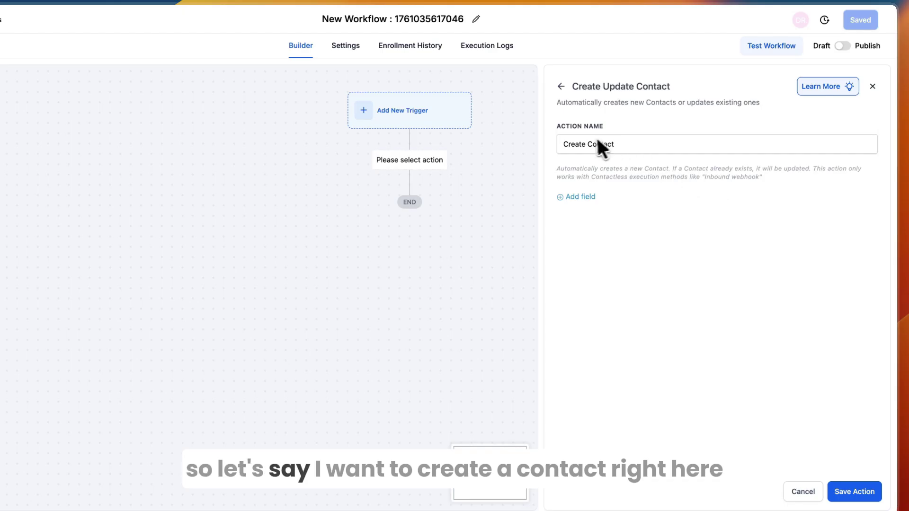
{"action": "left_click", "coordinate": [576, 195]}
{"action": "left_click", "coordinate": [619, 191]}
{"action": "scroll", "coordinate": [605, 279], "scroll_direction": "down", "scroll_amount": 5}
{"action": "scroll", "coordinate": [605, 280], "scroll_direction": "up", "scroll_amount": 5}
{"action": "scroll", "coordinate": [613, 264], "scroll_direction": "down", "scroll_amount": 5}
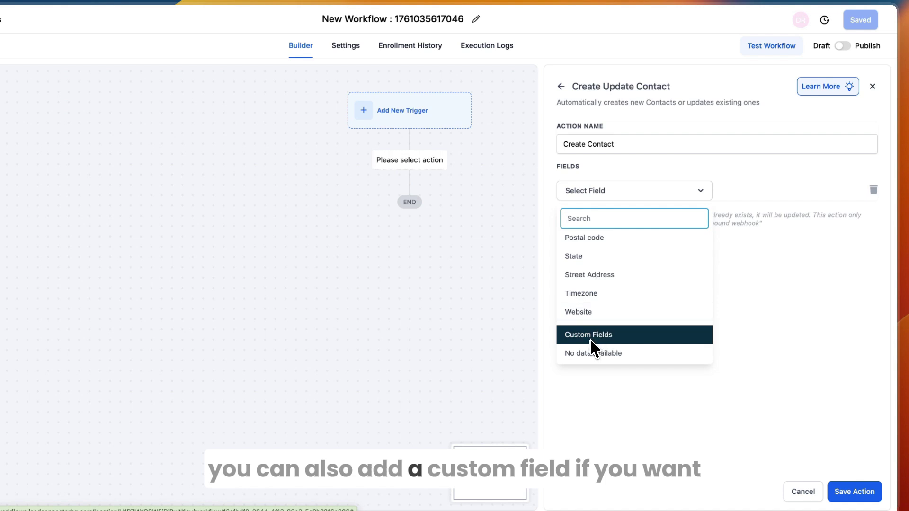
- Discard the unsaved Create Contact action and return to the list of actions
{"action": "left_click", "coordinate": [755, 317]}
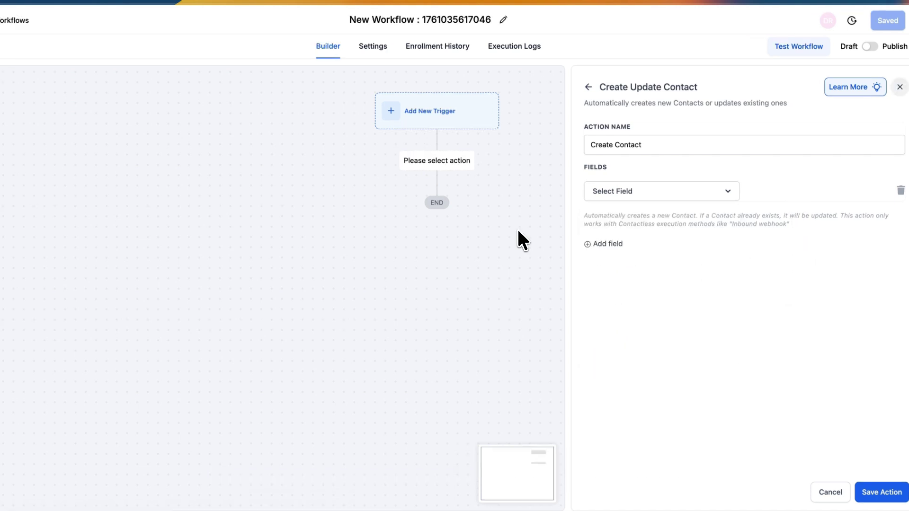
{"action": "left_click", "coordinate": [589, 86]}
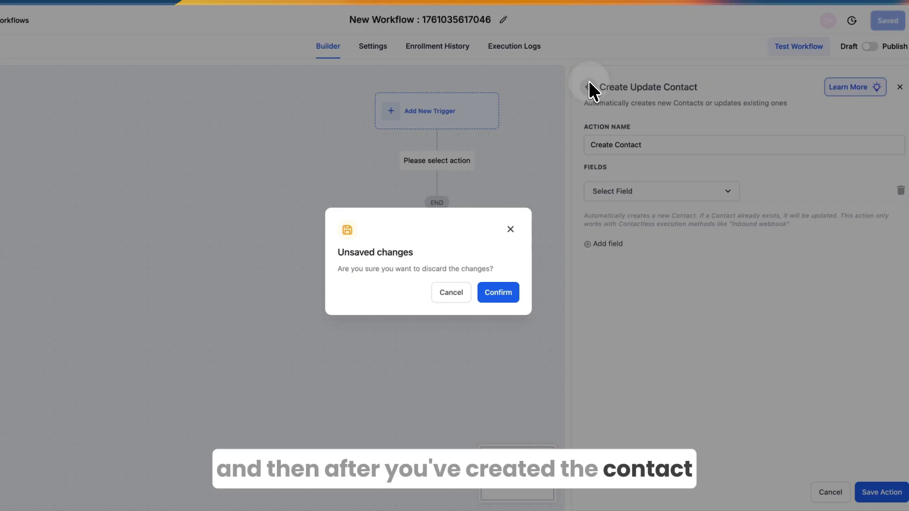
{"action": "left_click", "coordinate": [494, 292]}
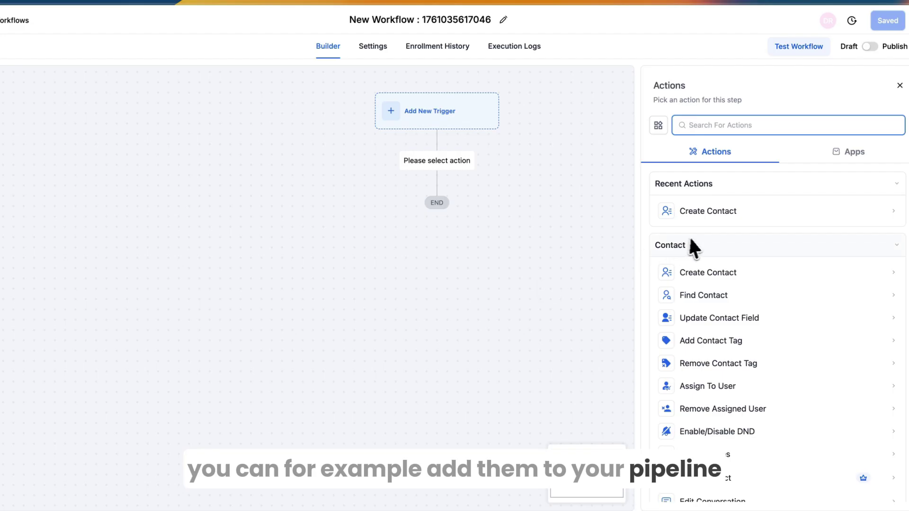
- Choose the Send SMS action for the workflow step and check its templates before starting a custom message
{"action": "scroll", "coordinate": [692, 247], "scroll_direction": "down", "scroll_amount": 10}
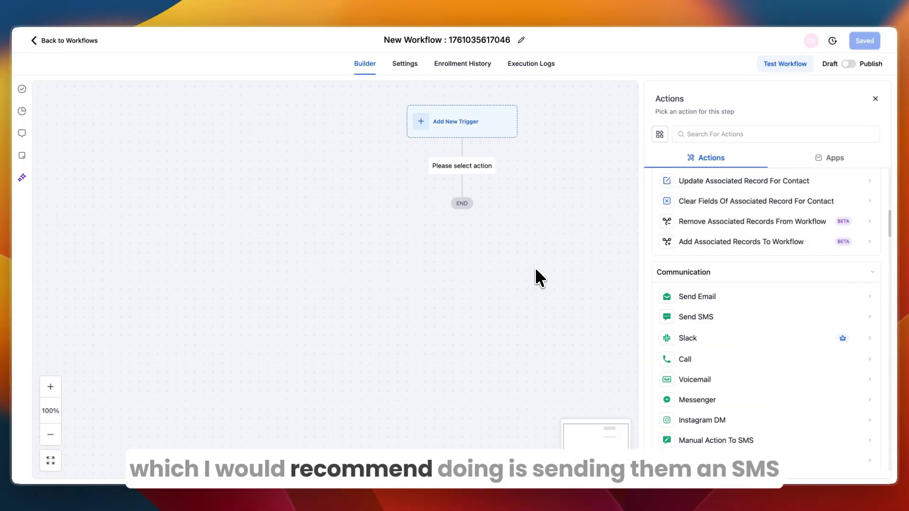
{"action": "left_click", "coordinate": [708, 317]}
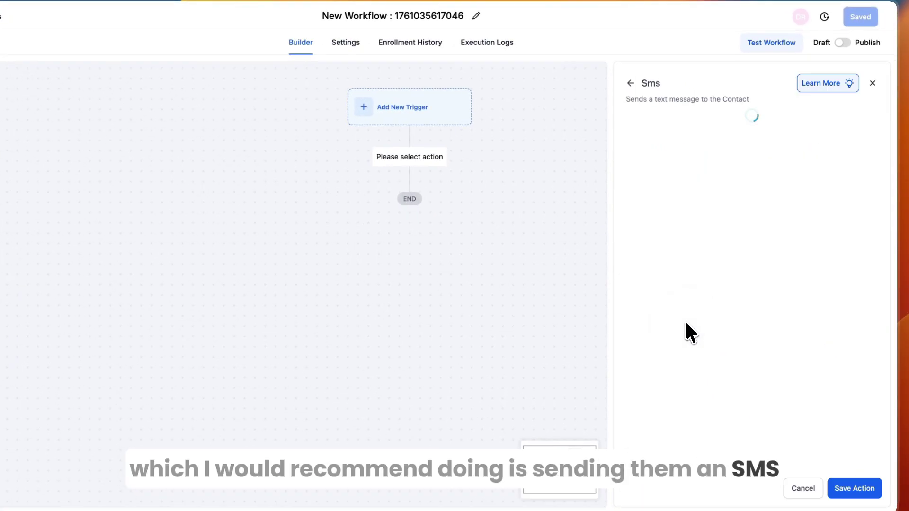
{"action": "left_click", "coordinate": [678, 198]}
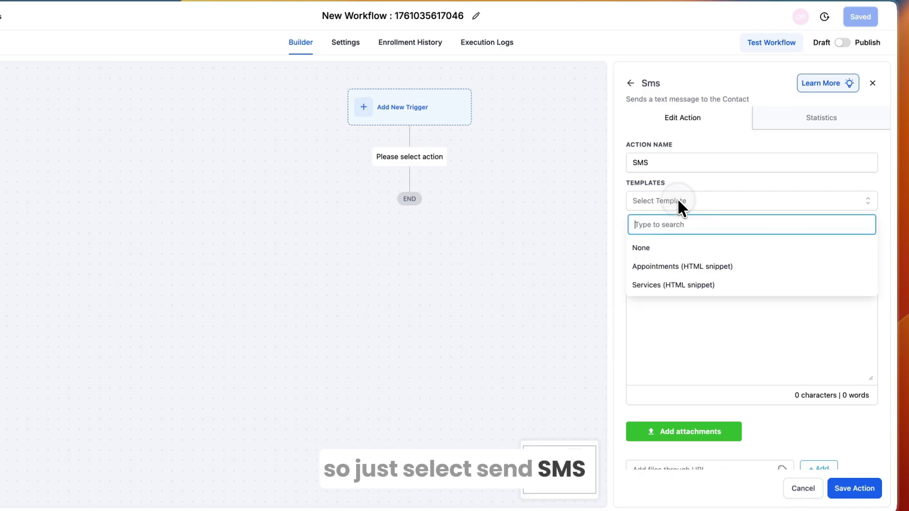
{"action": "scroll", "coordinate": [659, 268], "scroll_direction": "down", "scroll_amount": 1}
{"action": "left_click", "coordinate": [674, 303]}
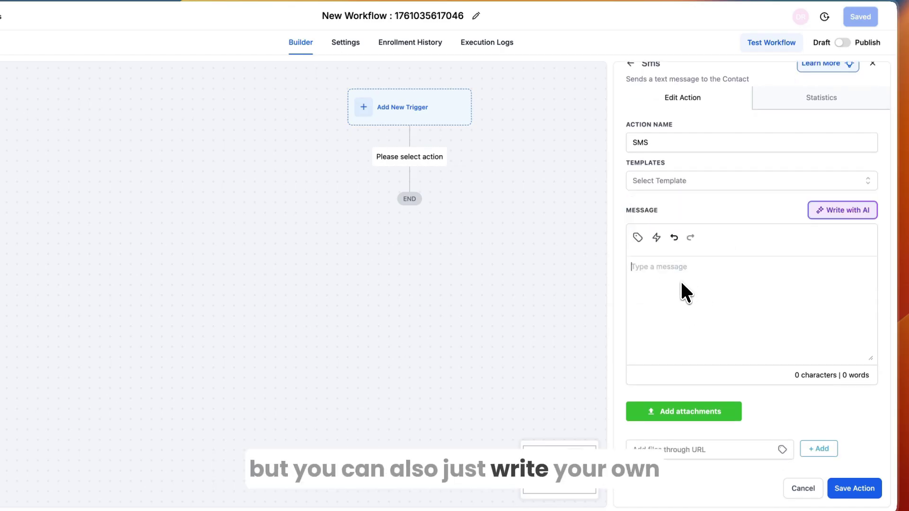
- Write the SMS greeting "Hi {{user.first_name}}," with the user's first name inserted as a custom value, followed by a line break
{"action": "type", "text": "Hi"}
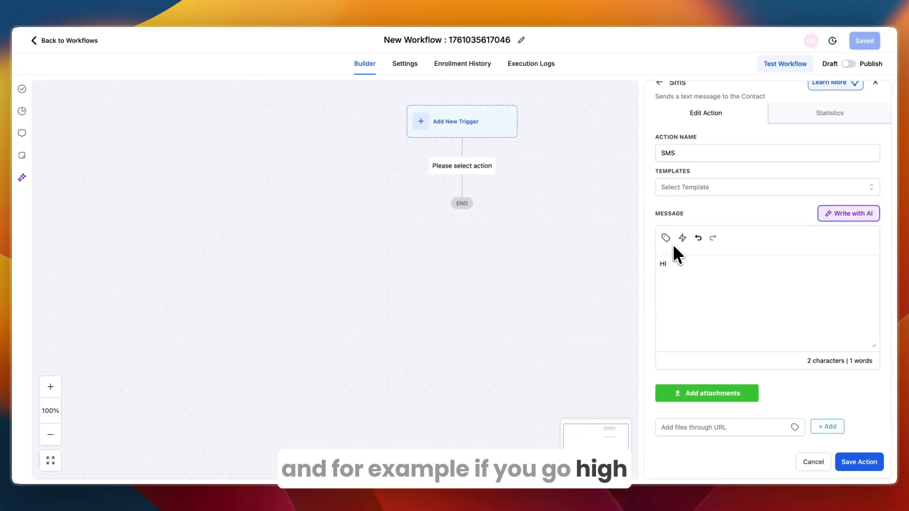
{"action": "key", "text": "BackSpace"}
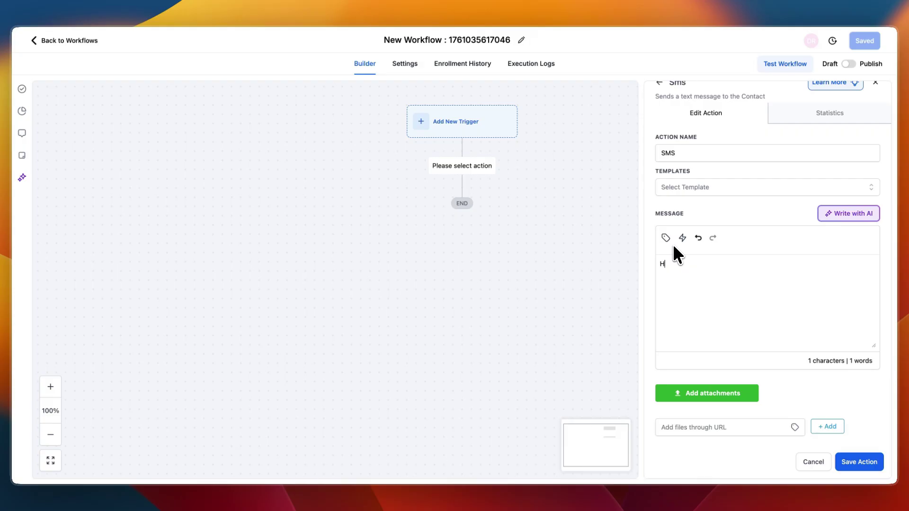
{"action": "left_click", "coordinate": [666, 238]}
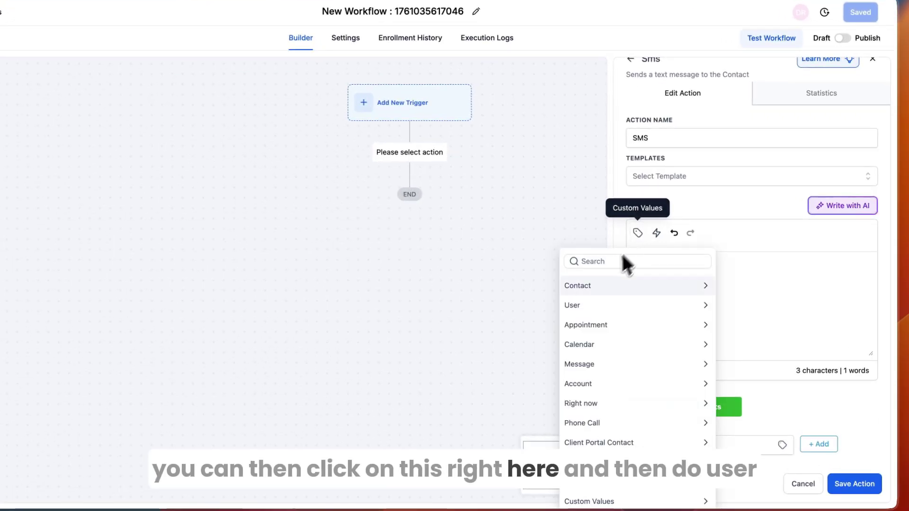
{"action": "left_click", "coordinate": [594, 305]}
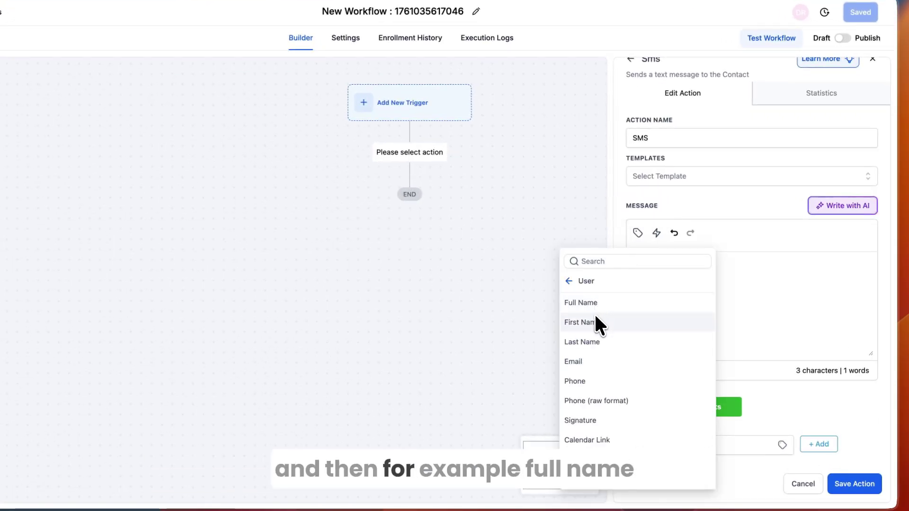
{"action": "left_click", "coordinate": [598, 322]}
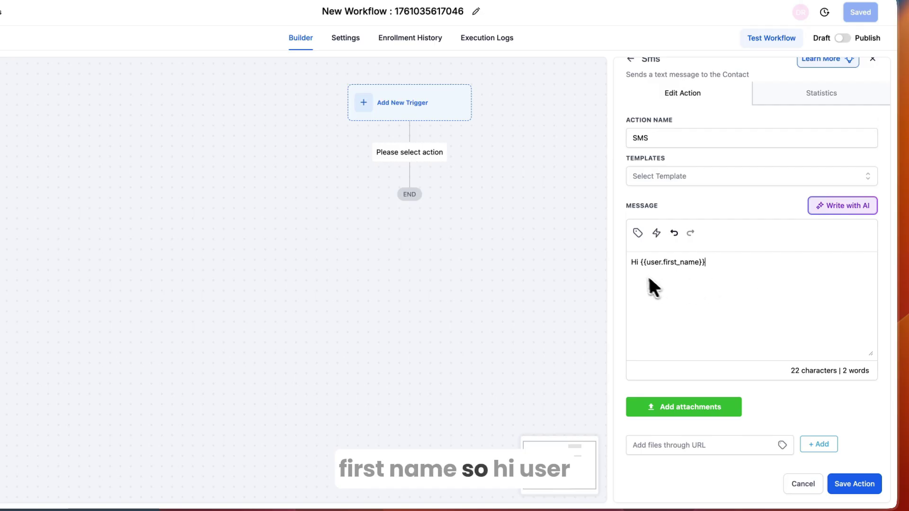
{"action": "type", "text": ","}
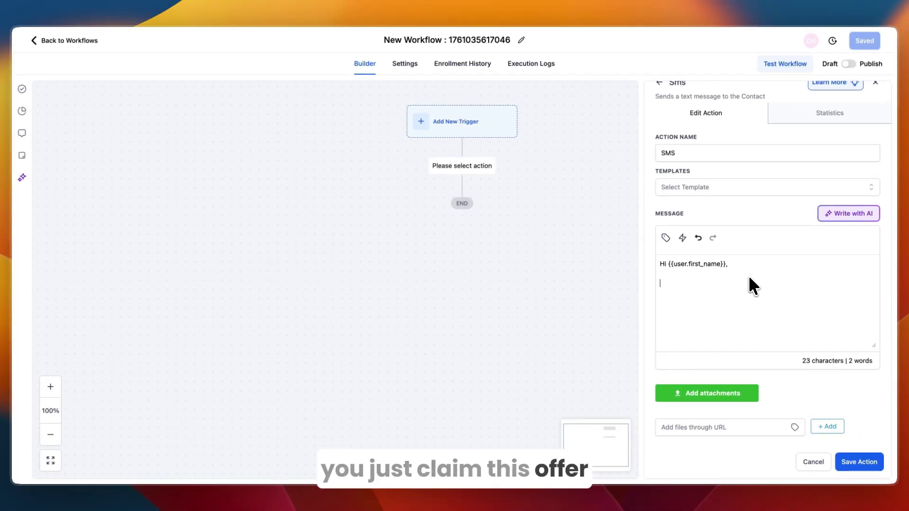
{"action": "key", "text": "Return"}
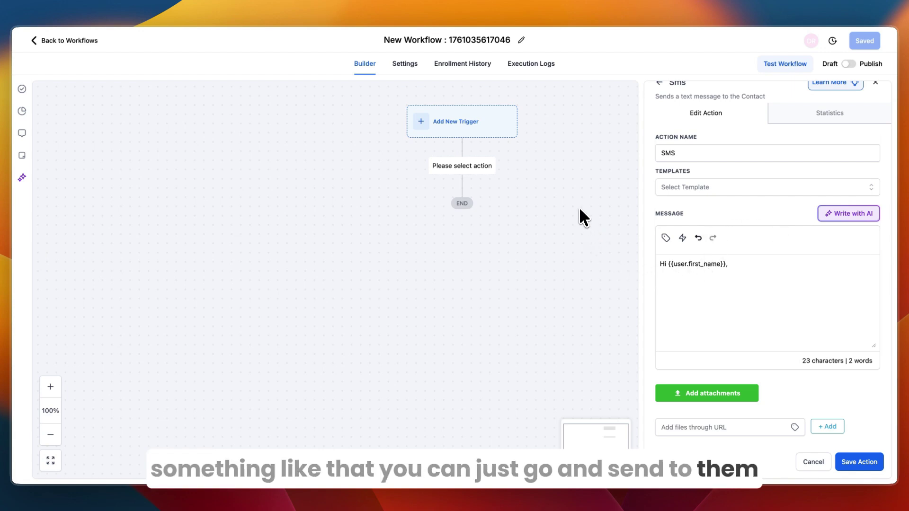
- Discard the unsaved SMS action and open the "1. New Lead Nurture (Fast 5) - Claim Offer" workflow from the list
{"action": "left_click", "coordinate": [37, 40]}
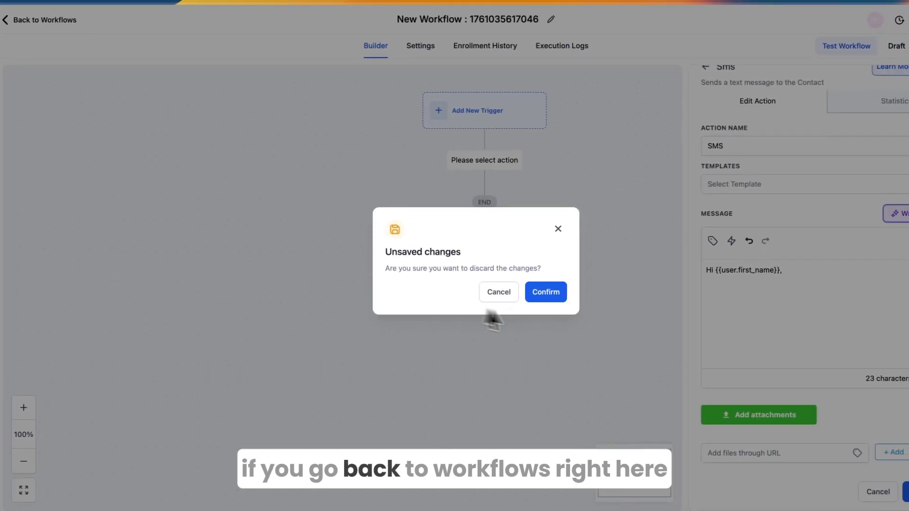
{"action": "left_click", "coordinate": [549, 291]}
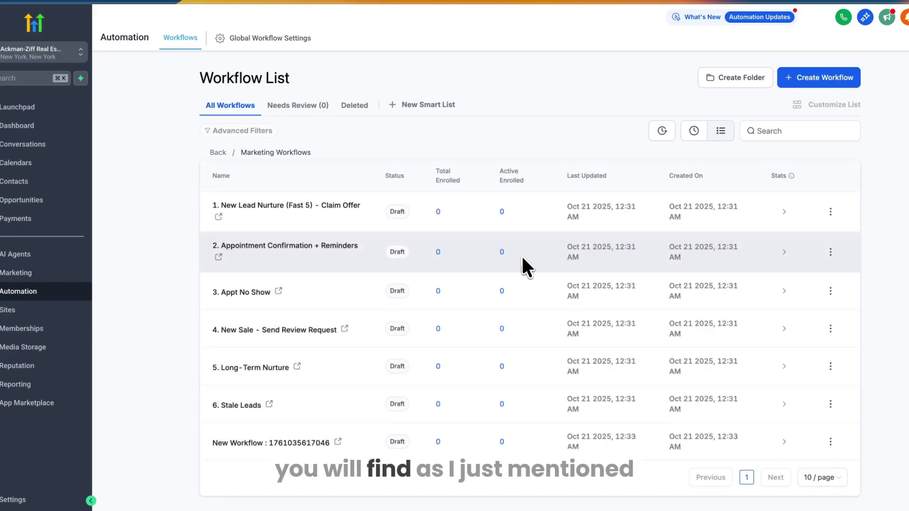
{"action": "left_click", "coordinate": [310, 204]}
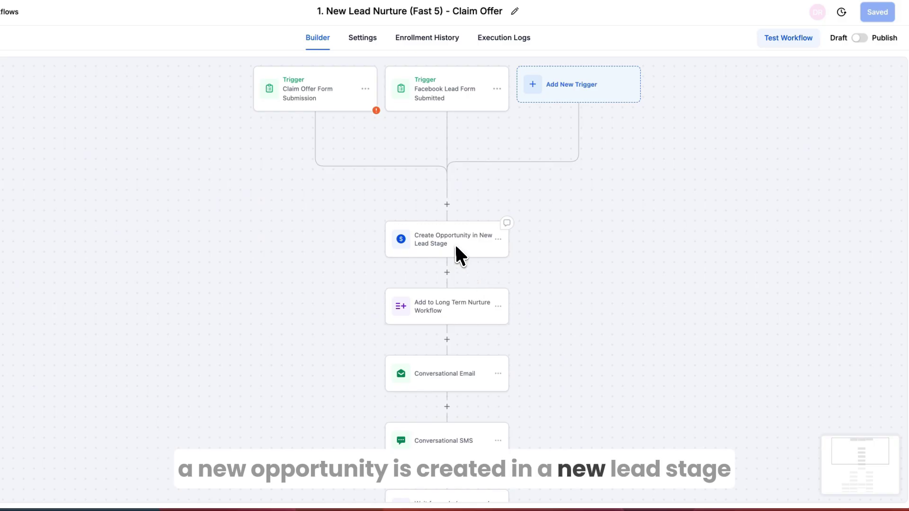
- Review the opening actions of the lead nurture workflow, including the message content of Conversational Email and Conversational SMS
{"action": "scroll", "coordinate": [535, 313], "scroll_direction": "down", "scroll_amount": 3}
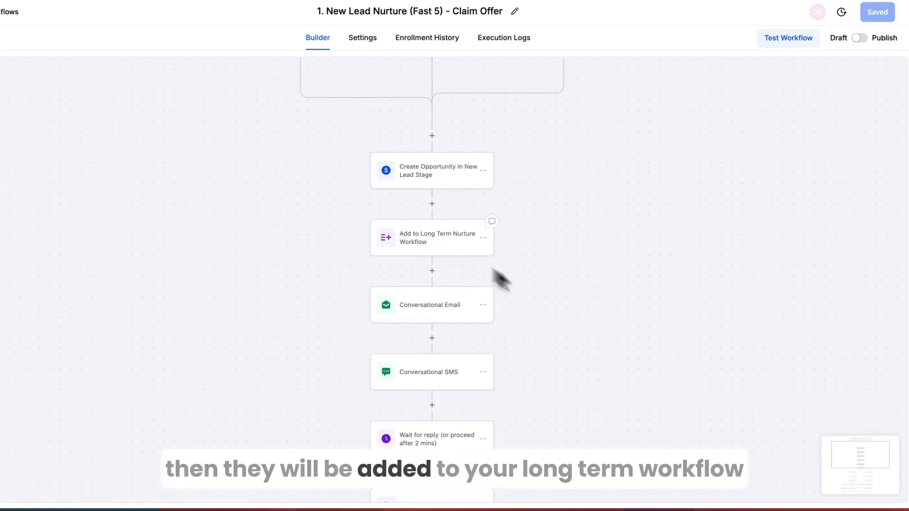
{"action": "scroll", "coordinate": [501, 280], "scroll_direction": "down", "scroll_amount": 3}
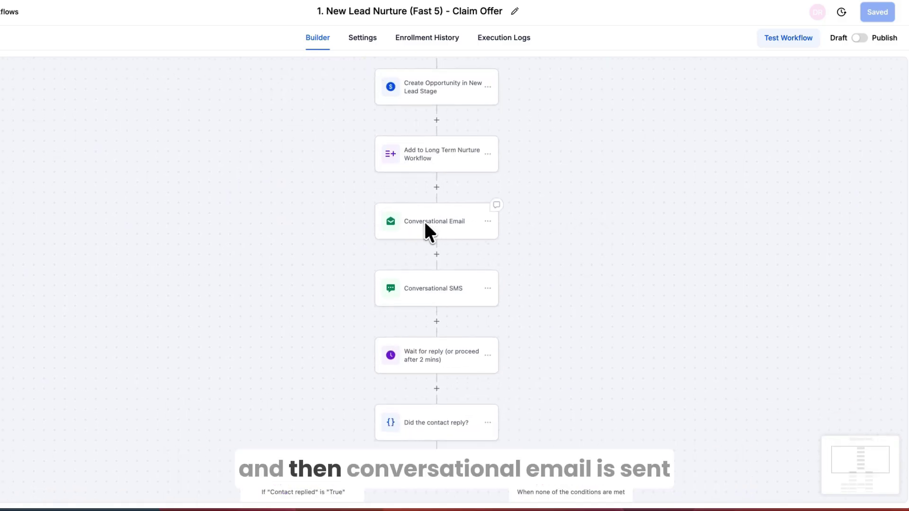
{"action": "left_click", "coordinate": [448, 220]}
{"action": "scroll", "coordinate": [782, 298], "scroll_direction": "down", "scroll_amount": 5}
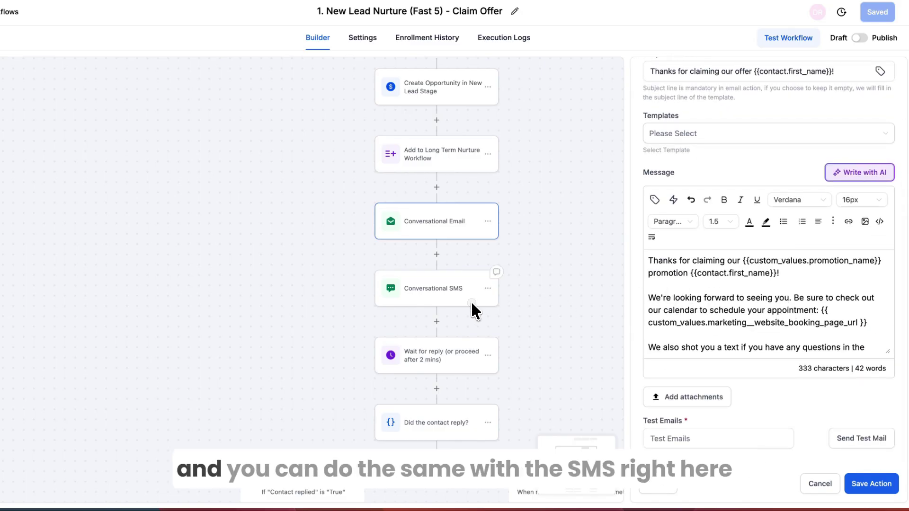
{"action": "left_click", "coordinate": [470, 286]}
{"action": "scroll", "coordinate": [502, 328], "scroll_direction": "down", "scroll_amount": 5}
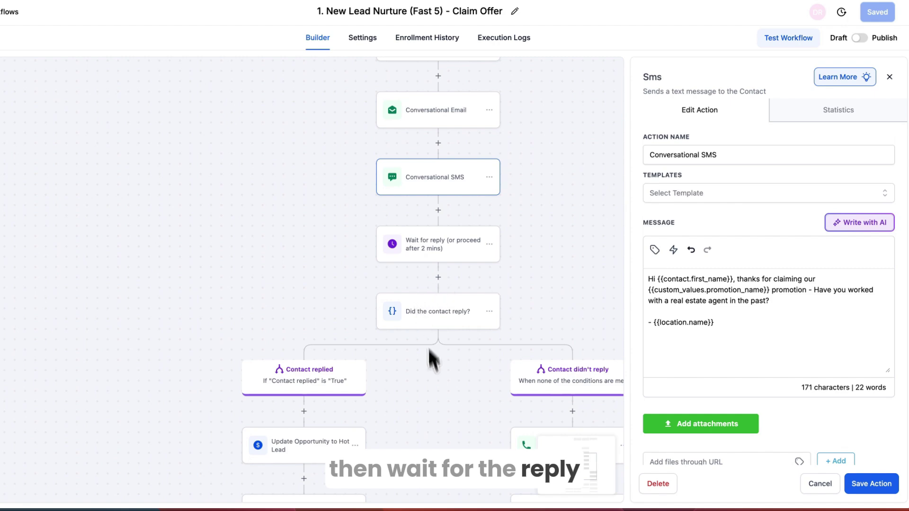
- Examine the branches for contacts who replied and didn't reply, and return to the workflow's triggers
{"action": "scroll", "coordinate": [431, 362], "scroll_direction": "down", "scroll_amount": 5}
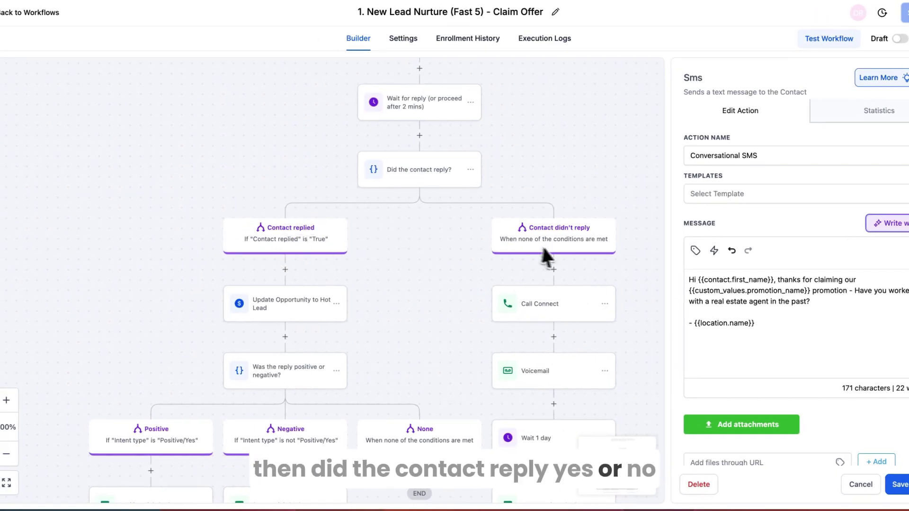
{"action": "scroll", "coordinate": [474, 322], "scroll_direction": "down", "scroll_amount": 1}
{"action": "scroll", "coordinate": [474, 322], "scroll_direction": "right", "scroll_amount": 1}
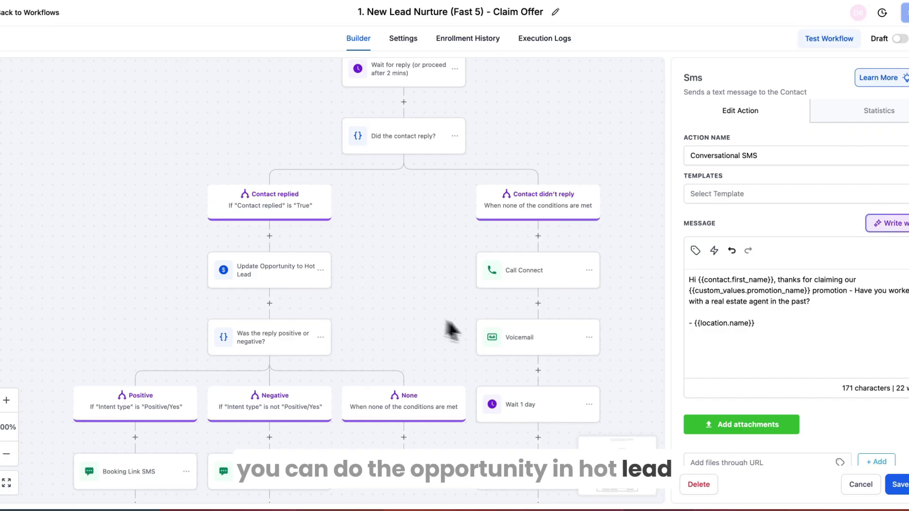
{"action": "left_click_drag", "start_coordinate": [488, 334], "coordinate": [564, 243]}
{"action": "scroll", "coordinate": [473, 213], "scroll_direction": "right", "scroll_amount": 3}
{"action": "scroll", "coordinate": [474, 213], "scroll_direction": "up", "scroll_amount": 8}
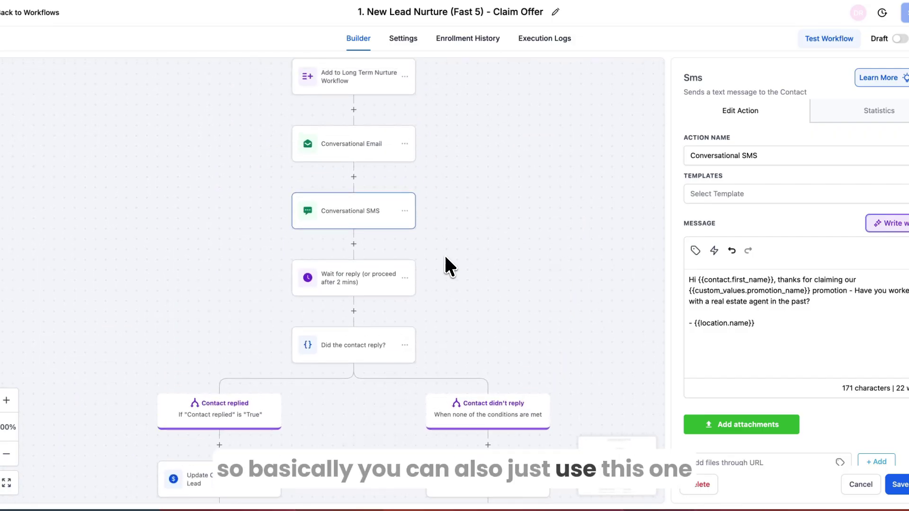
{"action": "scroll", "coordinate": [456, 254], "scroll_direction": "up", "scroll_amount": 5}
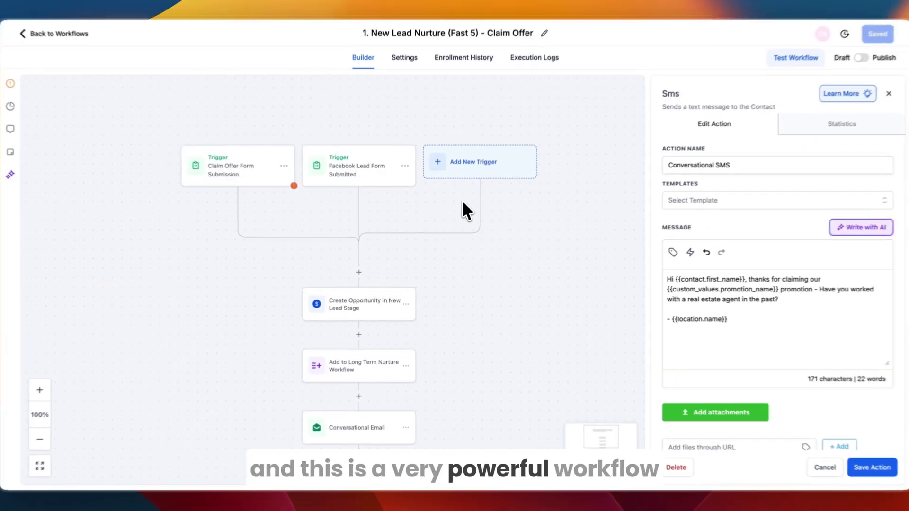
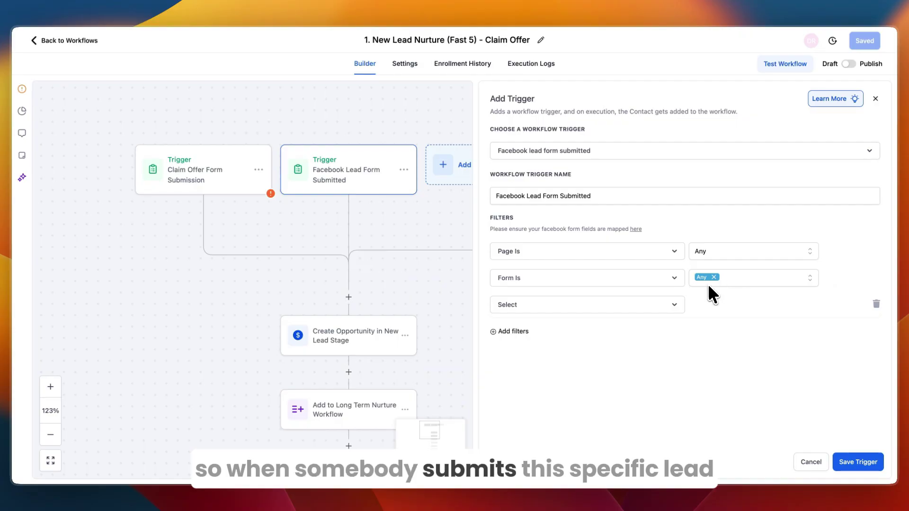
- Insert an Add Contact Tag action between the triggers and the Create Opportunity in New Lead Stage action
{"action": "left_click", "coordinate": [349, 297]}
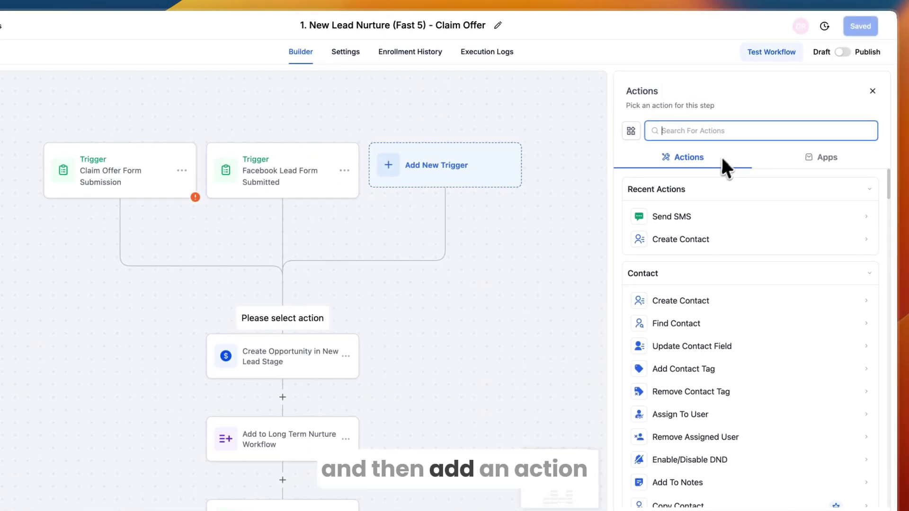
{"action": "type", "text": "tah"}
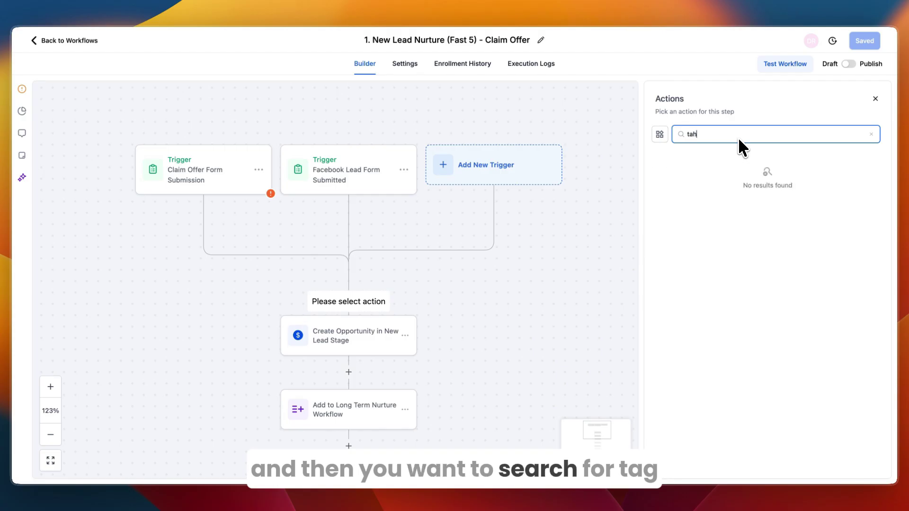
{"action": "key", "text": "BackSpace"}
{"action": "type", "text": "g"}
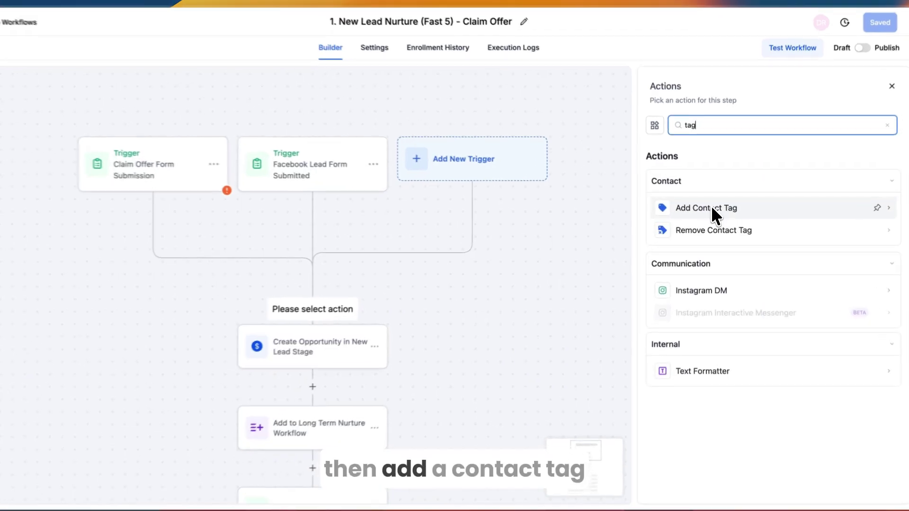
{"action": "left_click", "coordinate": [711, 205]}
- Create a new tag named "buyer" and select it for the Add Contact Tag action
{"action": "left_click", "coordinate": [690, 190]}
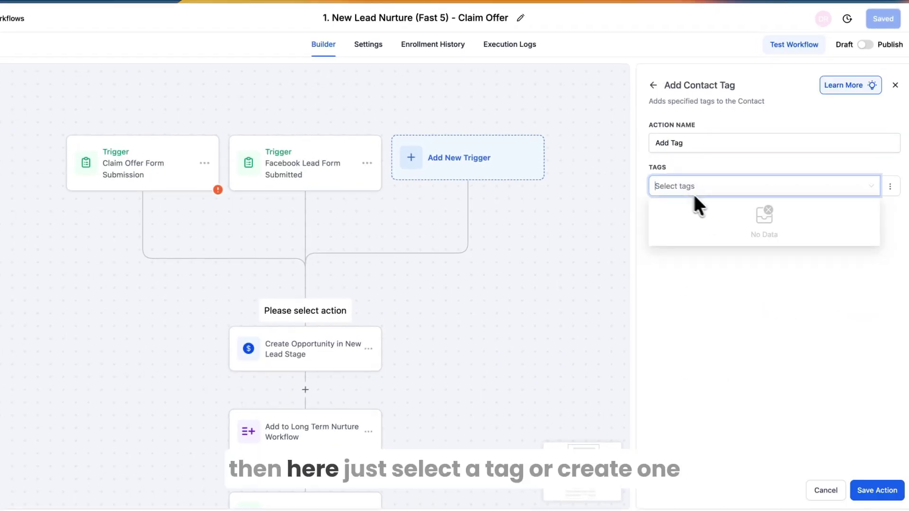
{"action": "type", "text": "Buyer"}
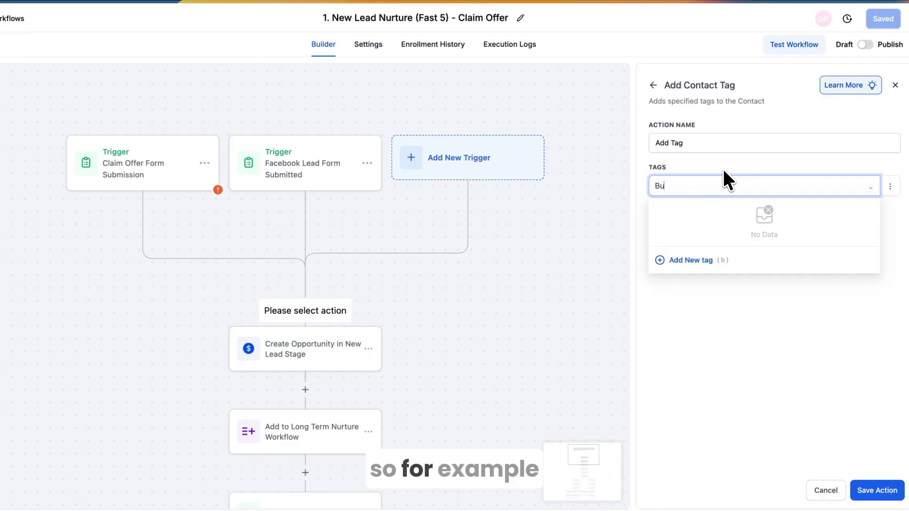
{"action": "left_click", "coordinate": [685, 262]}
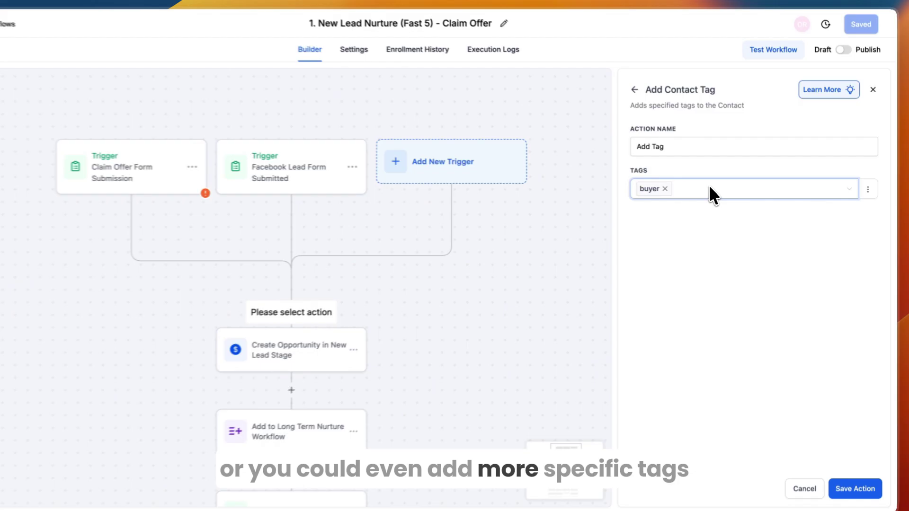
{"action": "left_click", "coordinate": [710, 187]}
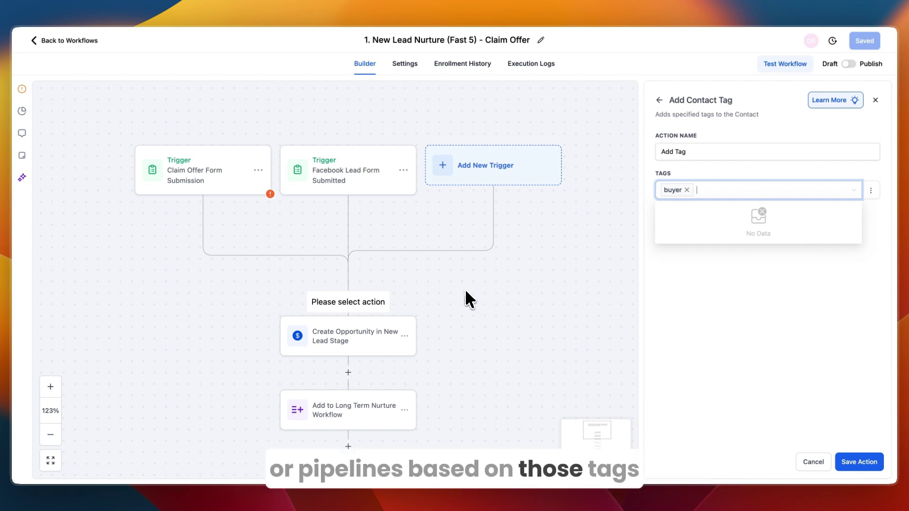
- Discard the unsaved tag action and create a new workflow from scratch in Marketing Workflows
{"action": "left_click", "coordinate": [36, 41]}
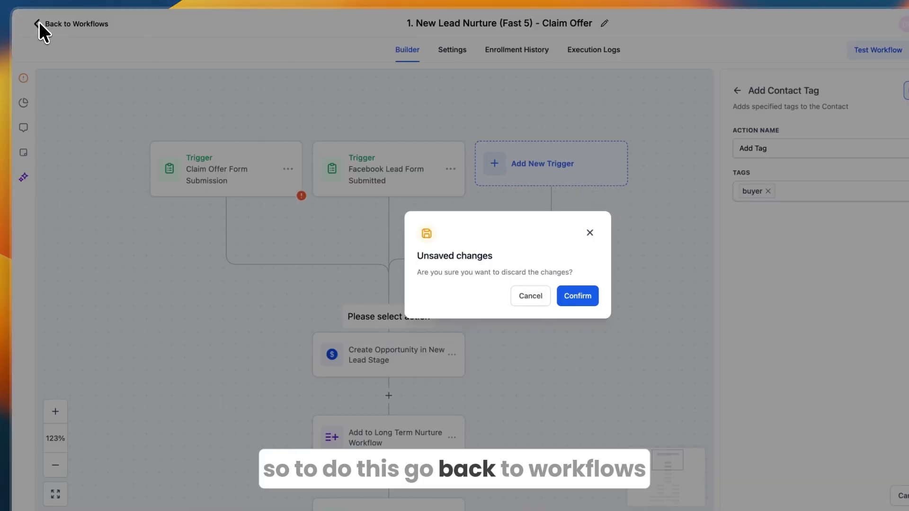
{"action": "left_click", "coordinate": [578, 296]}
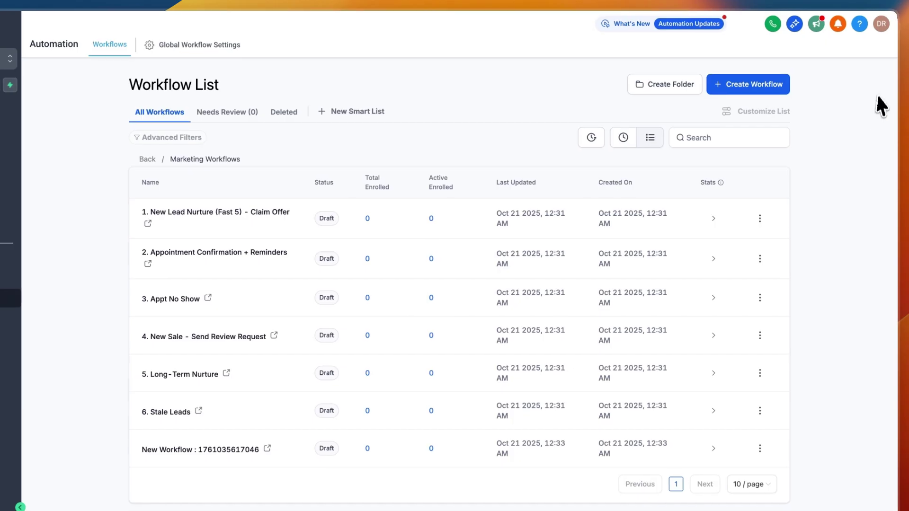
{"action": "left_click", "coordinate": [760, 84]}
{"action": "left_click", "coordinate": [751, 104]}
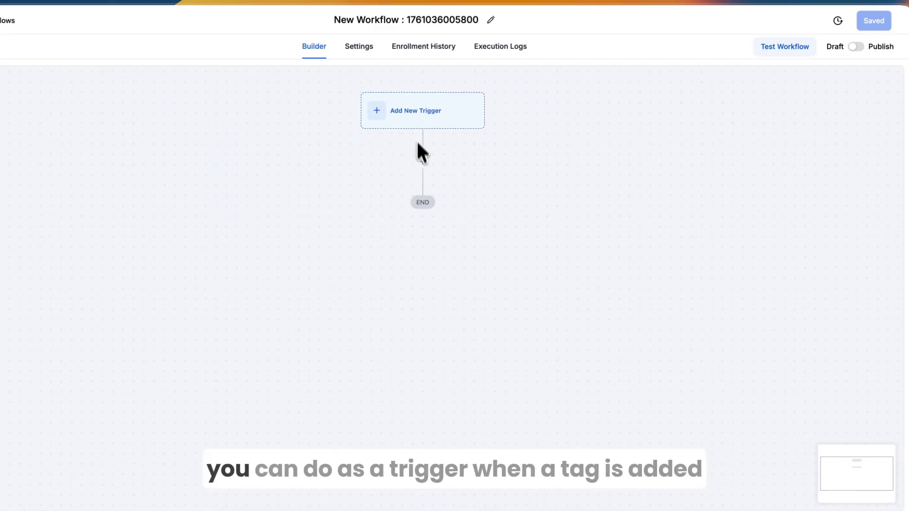
- Choose Contact Tag as the trigger for the new workflow
{"action": "left_click", "coordinate": [417, 109]}
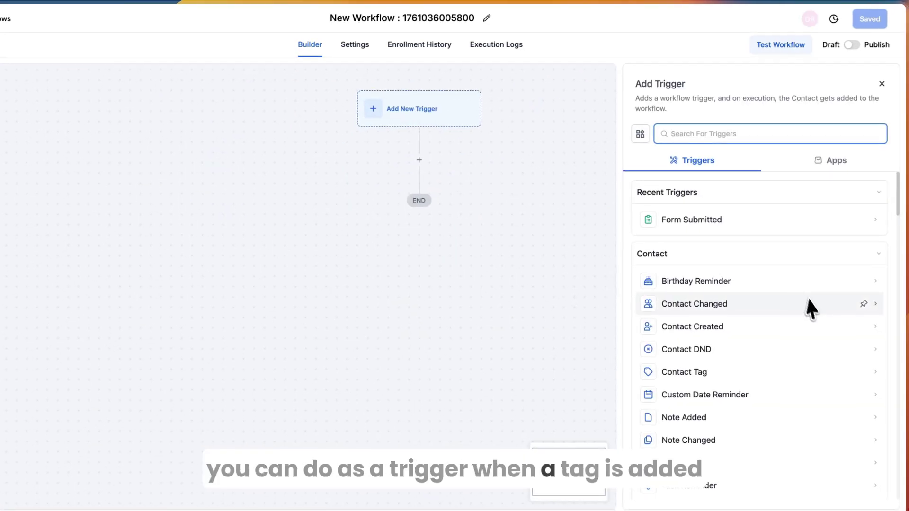
{"action": "scroll", "coordinate": [758, 327], "scroll_direction": "down", "scroll_amount": 1}
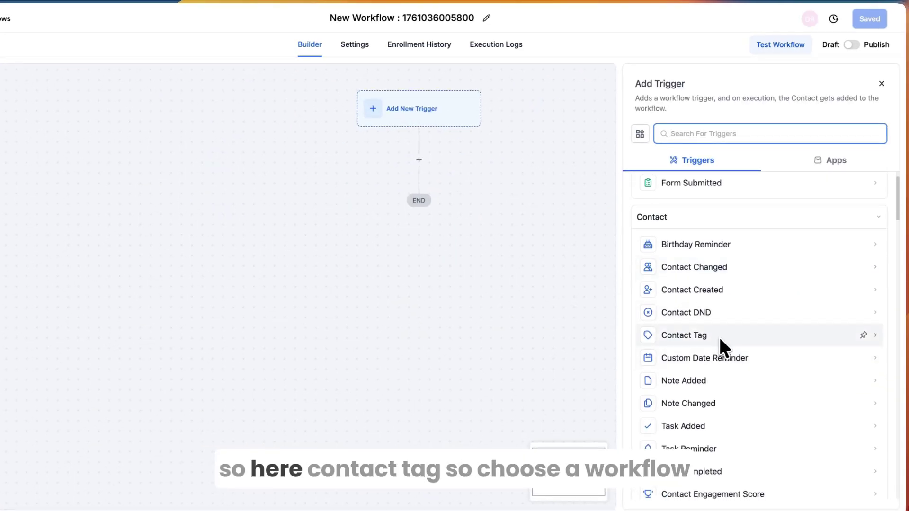
{"action": "left_click", "coordinate": [705, 337]}
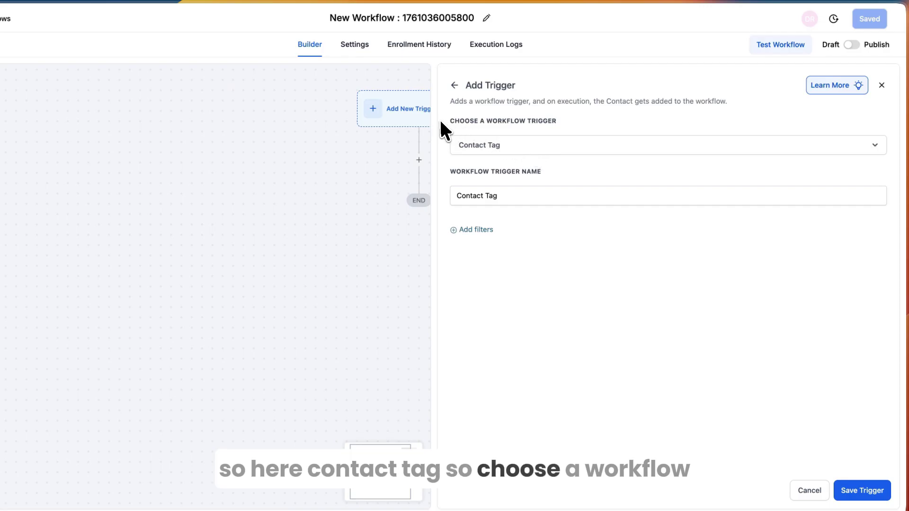
{"action": "left_click_drag", "start_coordinate": [441, 123], "coordinate": [566, 126]}
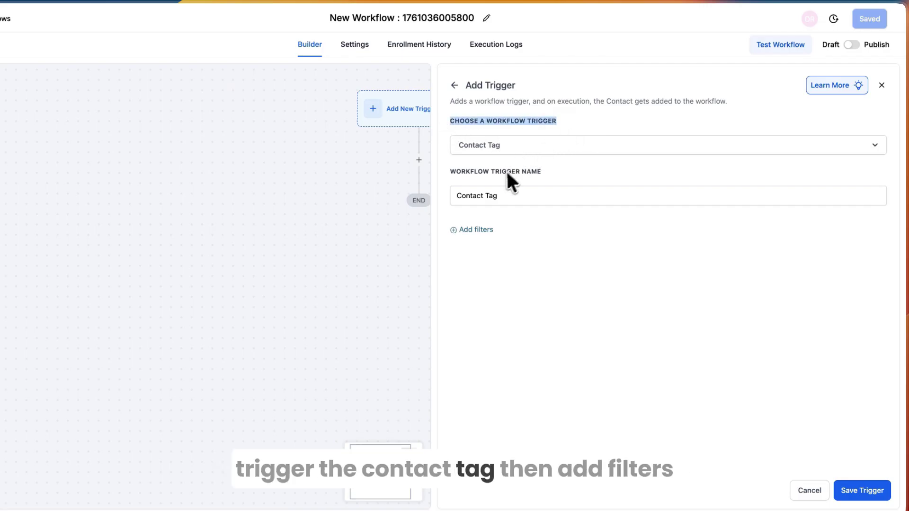
- Add a Tag Added filter with the tag "buyer" to the Contact Tag trigger
{"action": "left_click", "coordinate": [476, 230]}
{"action": "left_click", "coordinate": [484, 239]}
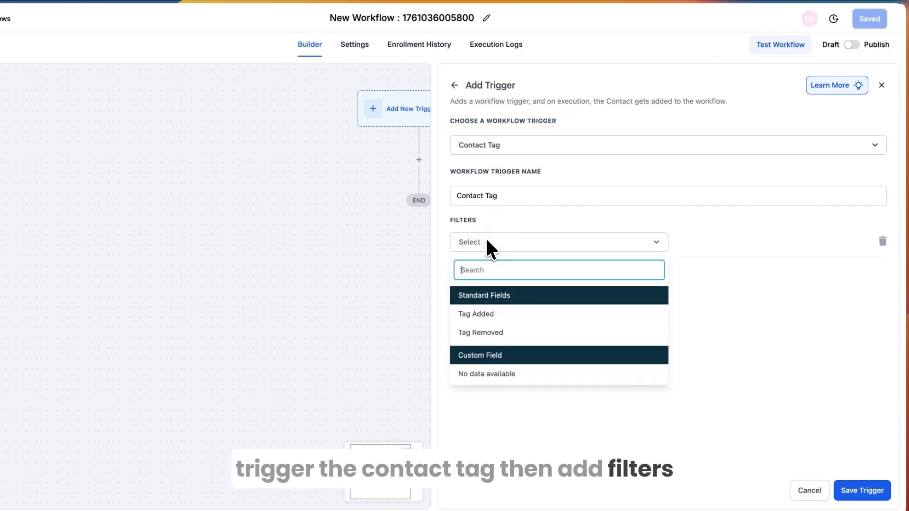
{"action": "left_click", "coordinate": [494, 313]}
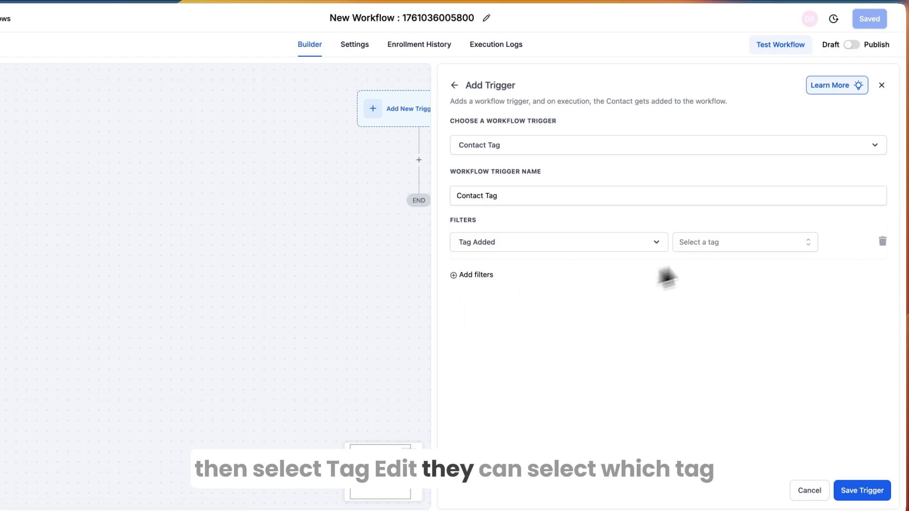
{"action": "left_click", "coordinate": [729, 244]}
{"action": "left_click", "coordinate": [700, 304]}
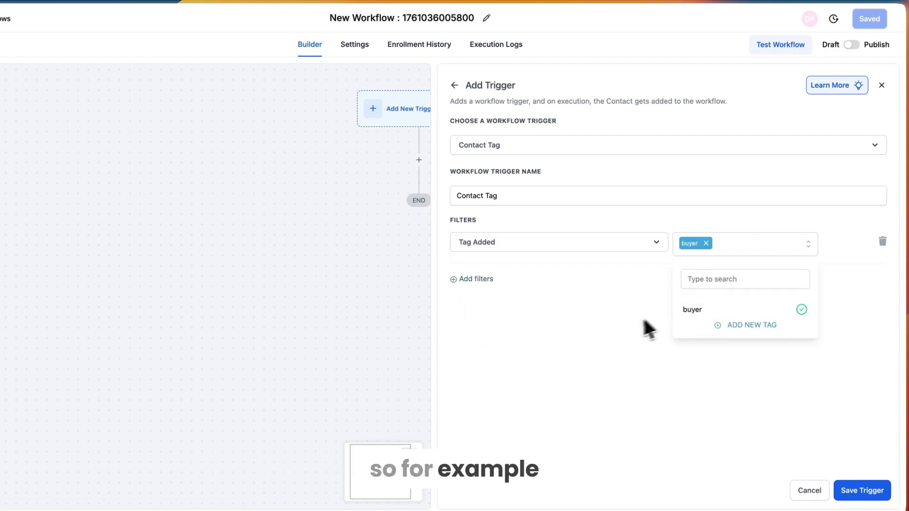
{"action": "left_click", "coordinate": [626, 334]}
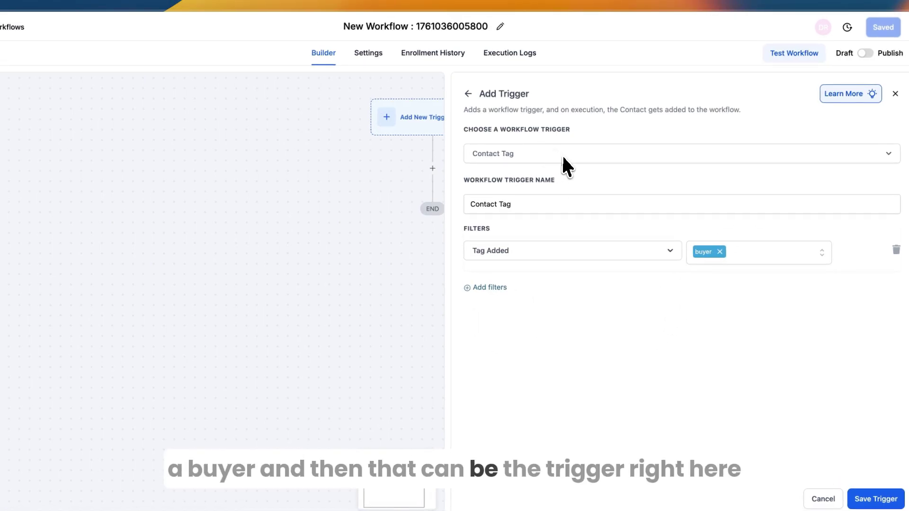
- Start an Assign To User action, check which users it can select, and return to the workflow list without saving it
{"action": "left_click", "coordinate": [432, 169]}
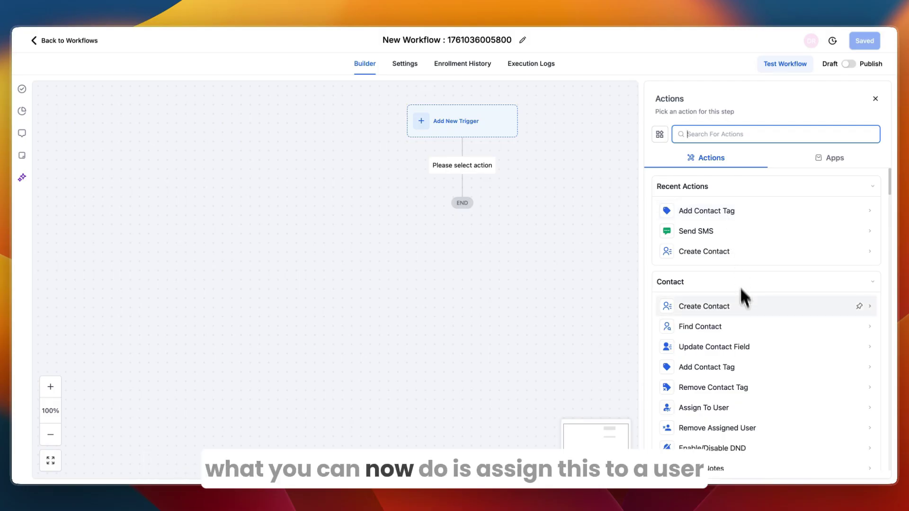
{"action": "scroll", "coordinate": [743, 303], "scroll_direction": "down", "scroll_amount": 3}
{"action": "scroll", "coordinate": [720, 324], "scroll_direction": "down", "scroll_amount": 1}
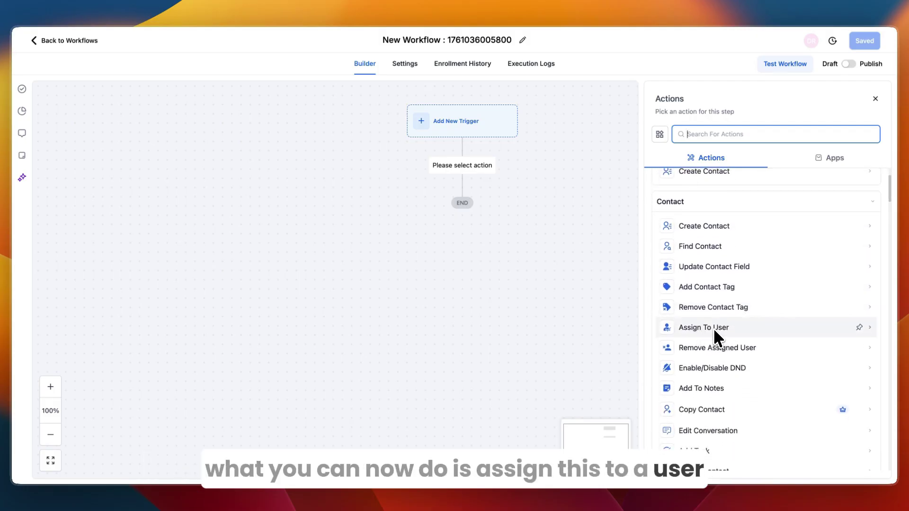
{"action": "left_click", "coordinate": [701, 328]}
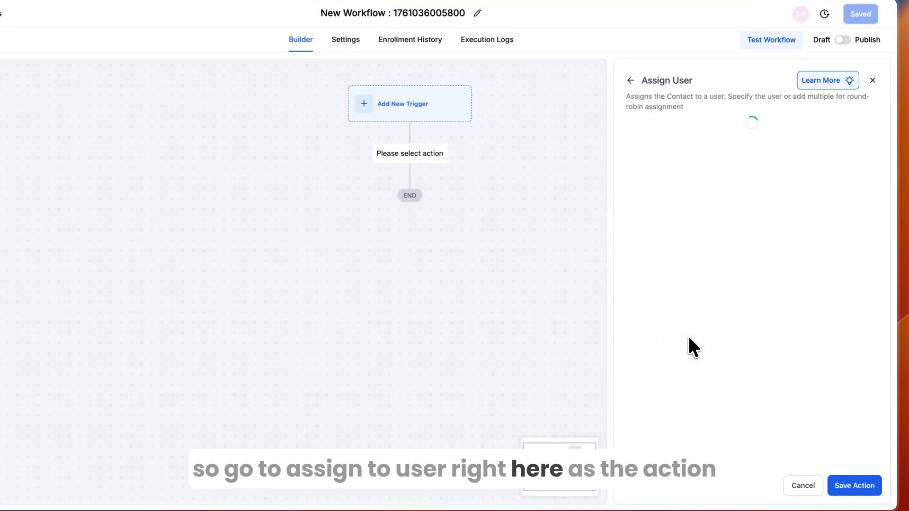
{"action": "left_click", "coordinate": [680, 193]}
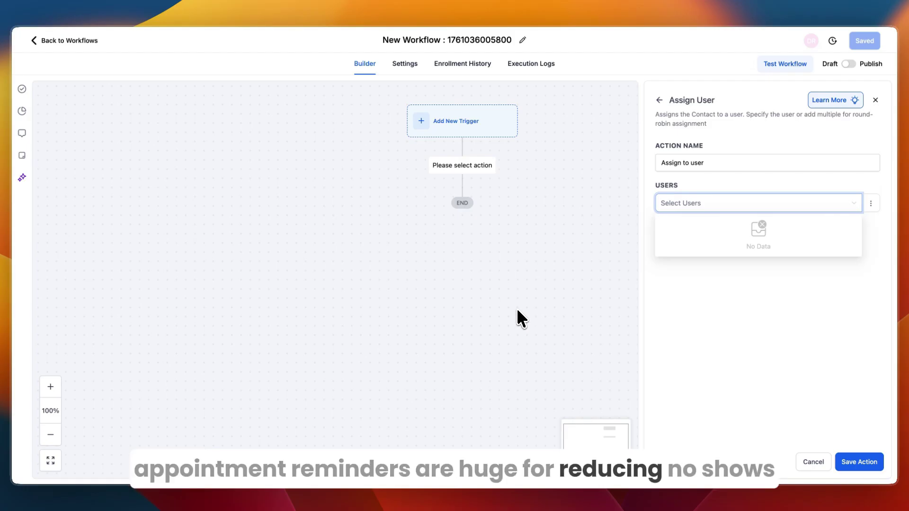
{"action": "left_click", "coordinate": [37, 26]}
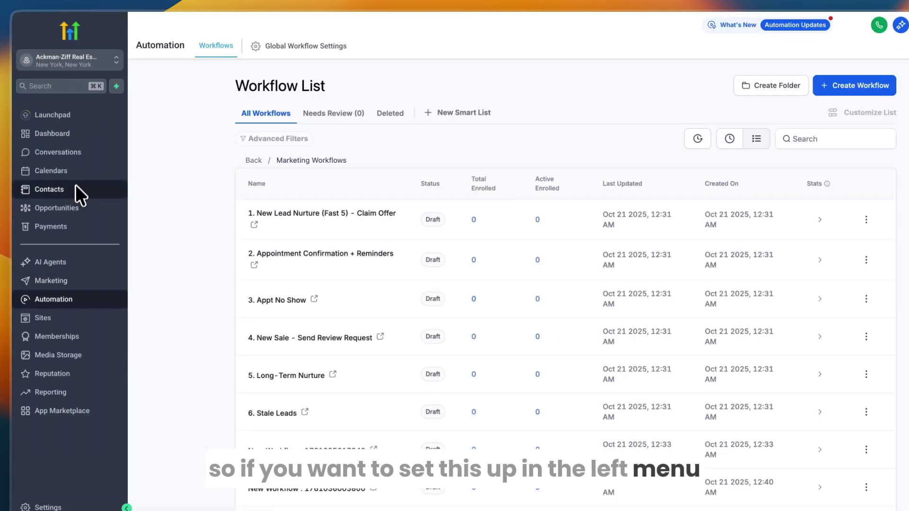
- Open the sub-account's calendar settings
{"action": "left_click", "coordinate": [77, 172]}
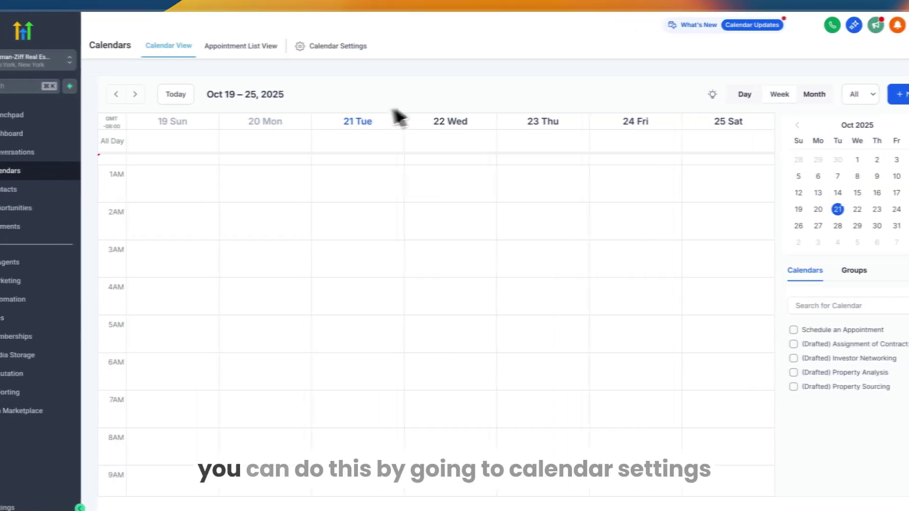
{"action": "left_click", "coordinate": [325, 59]}
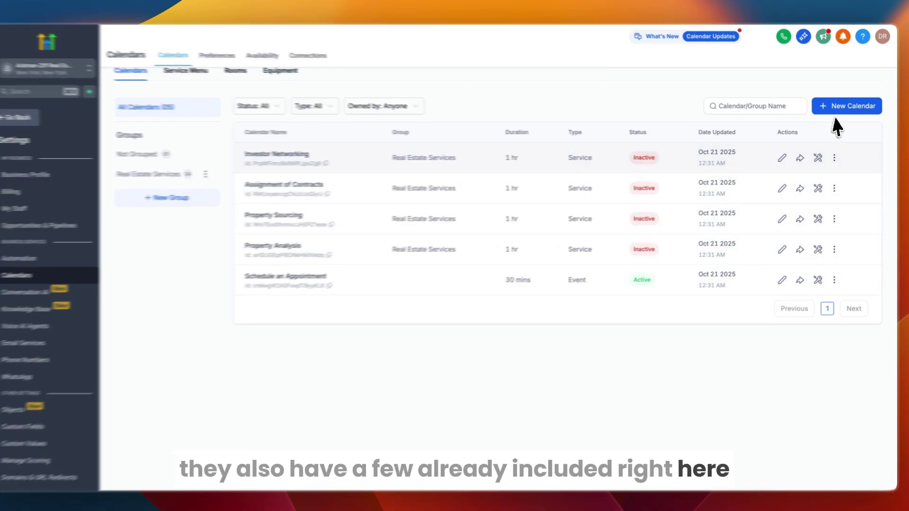
- Start a new Round Robin calendar, look over its team member, custom URL and booking availability options, and close it without saving
{"action": "left_click", "coordinate": [847, 107]}
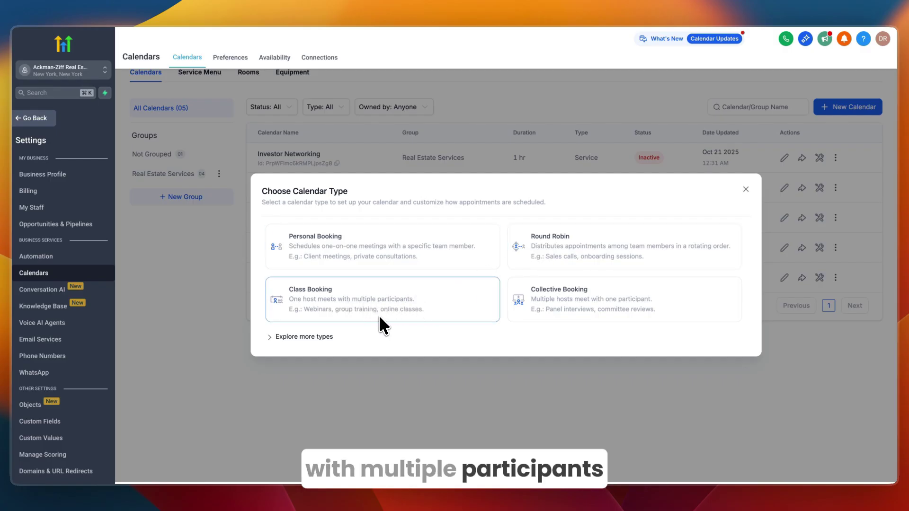
{"action": "left_click", "coordinate": [340, 308]}
{"action": "left_click", "coordinate": [429, 122]}
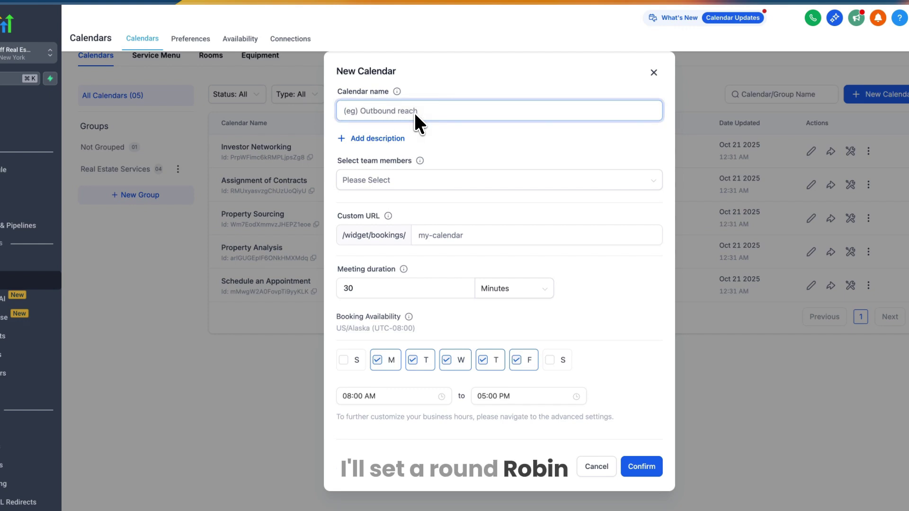
{"action": "left_click", "coordinate": [381, 180]}
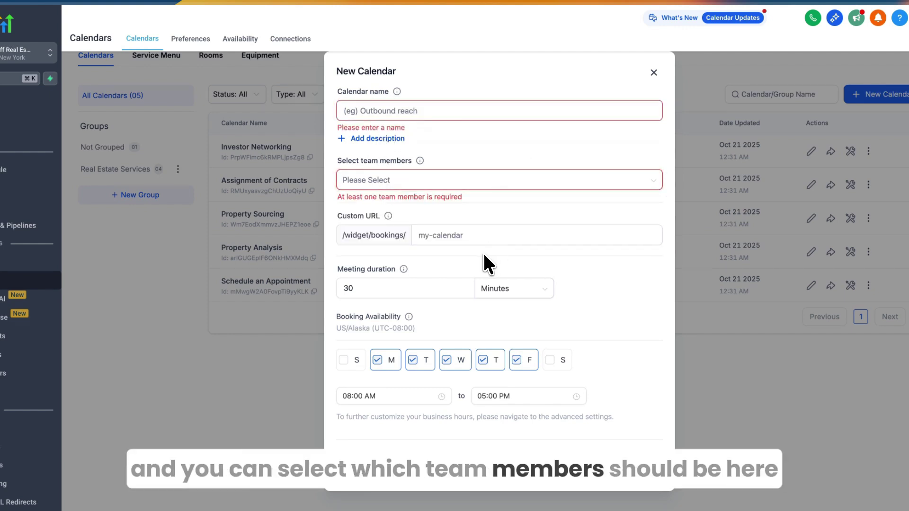
{"action": "left_click", "coordinate": [489, 240]}
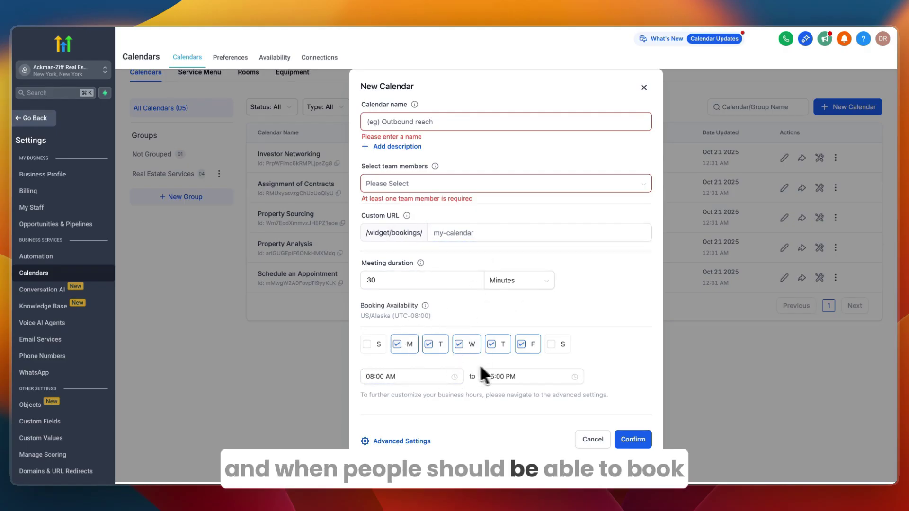
{"action": "left_click", "coordinate": [458, 186]}
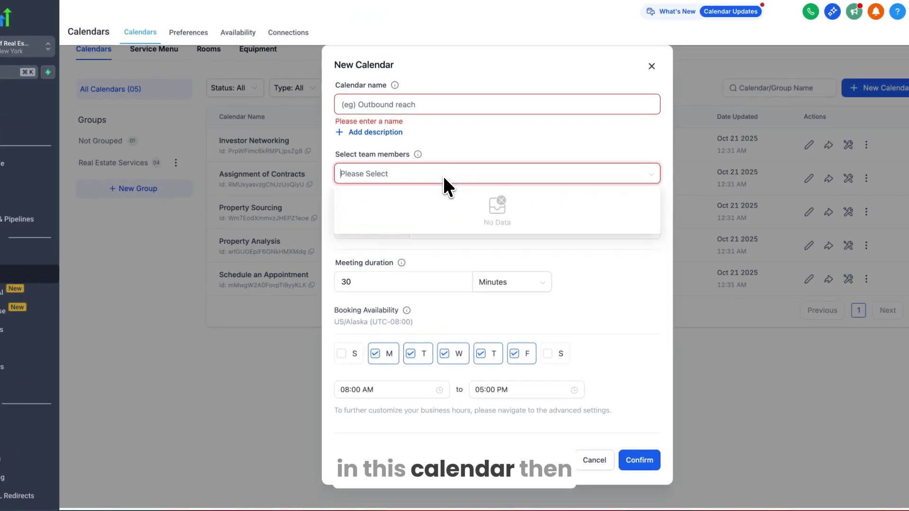
{"action": "key", "text": "Escape"}
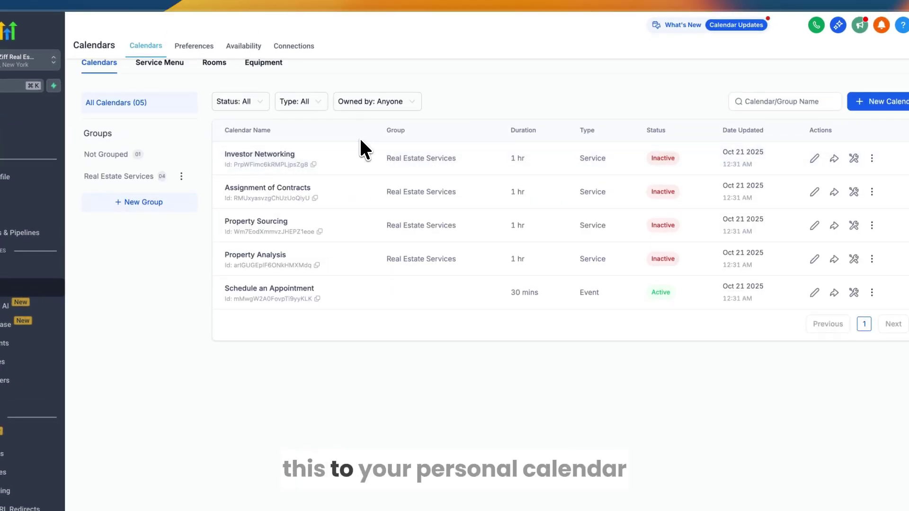
- Open the calendar connections and review the third-party calendars and video conferencing services that can be connected
{"action": "left_click", "coordinate": [298, 46]}
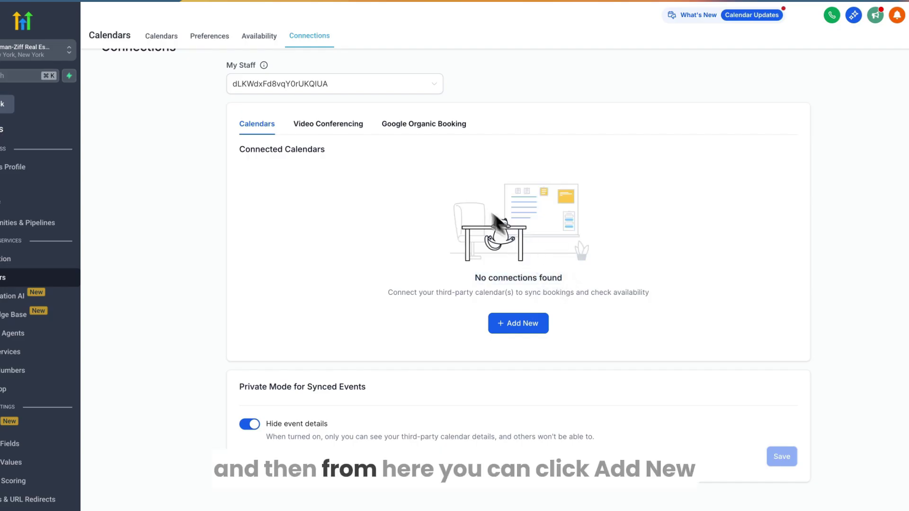
{"action": "left_click", "coordinate": [509, 319]}
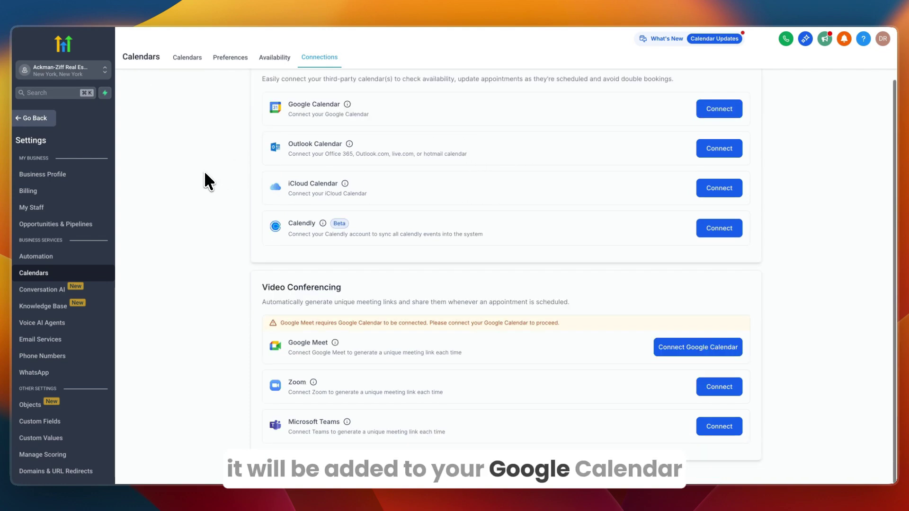
{"action": "scroll", "coordinate": [204, 171], "scroll_direction": "up", "scroll_amount": 3}
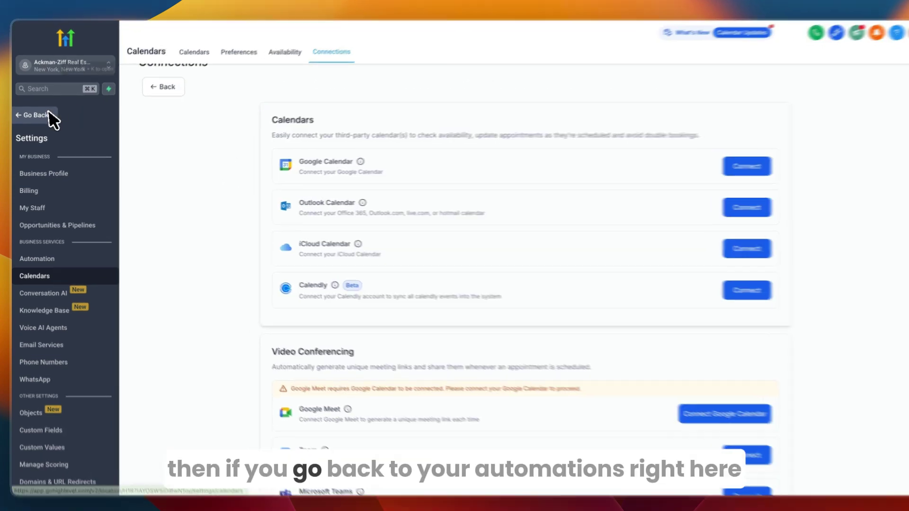
- Return to the automations and open the Appointment Confirmation + Reminders workflow in Marketing Workflows
{"action": "left_click", "coordinate": [47, 118]}
{"action": "left_click", "coordinate": [44, 279]}
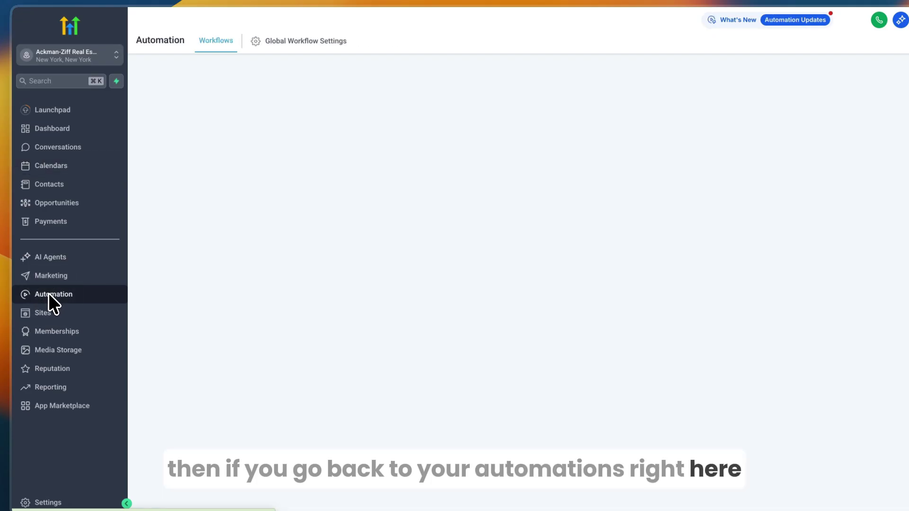
{"action": "left_click", "coordinate": [330, 203]}
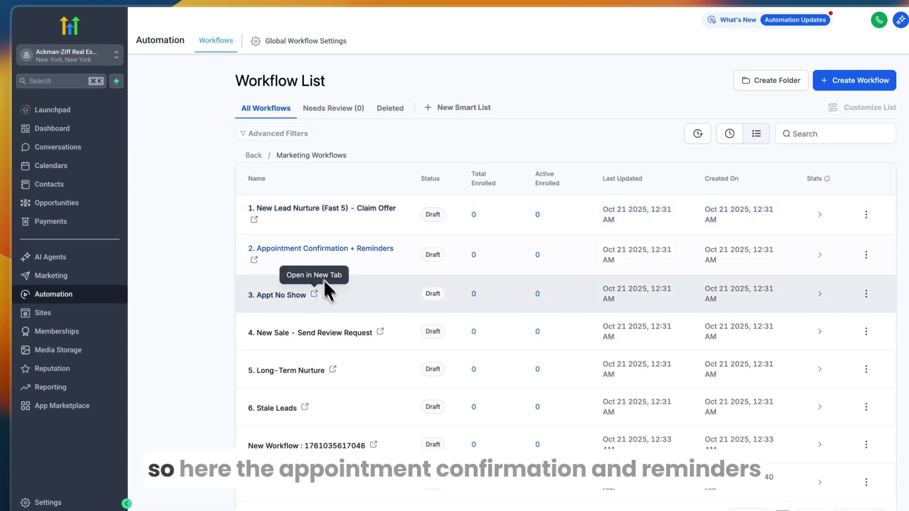
{"action": "left_click", "coordinate": [302, 251]}
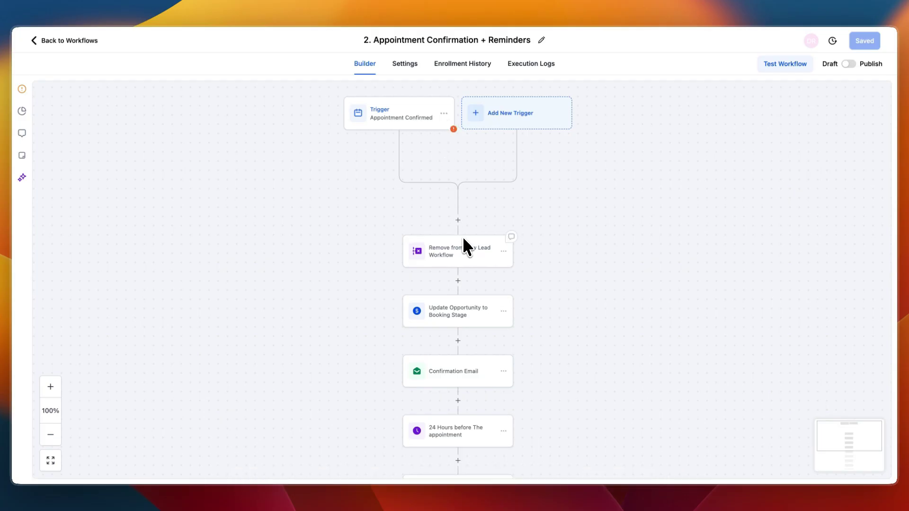
- Set the Update Opportunity to Booking Stage action to pipeline 1 and the pipeline stage Appointment set
{"action": "scroll", "coordinate": [428, 277], "scroll_direction": "down", "scroll_amount": 1}
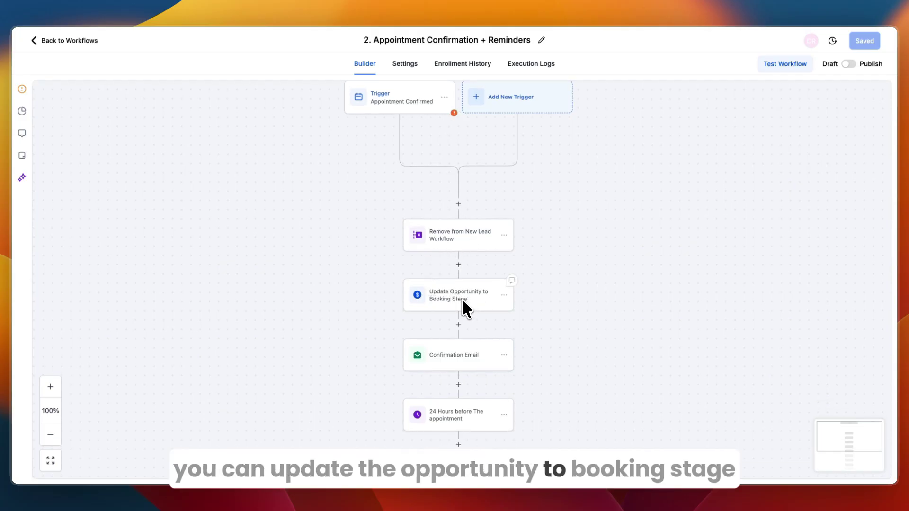
{"action": "left_click", "coordinate": [463, 304]}
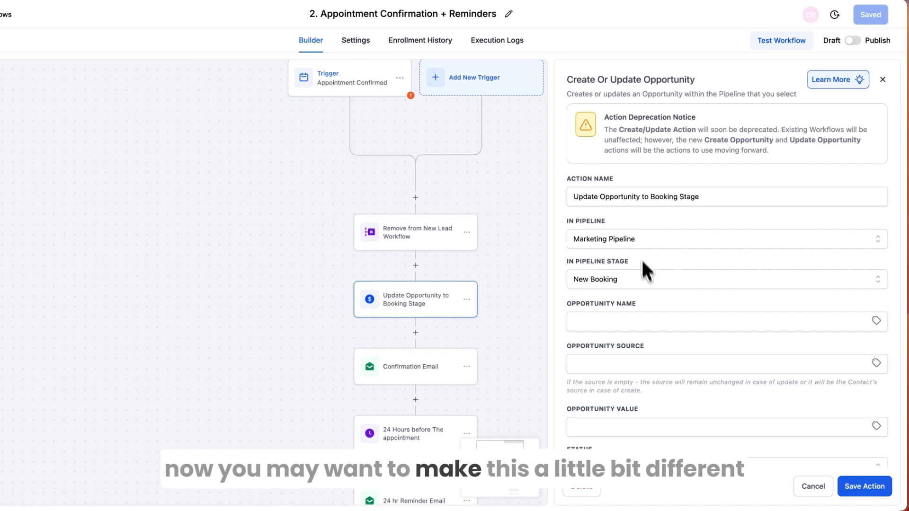
{"action": "scroll", "coordinate": [640, 274], "scroll_direction": "down", "scroll_amount": 3}
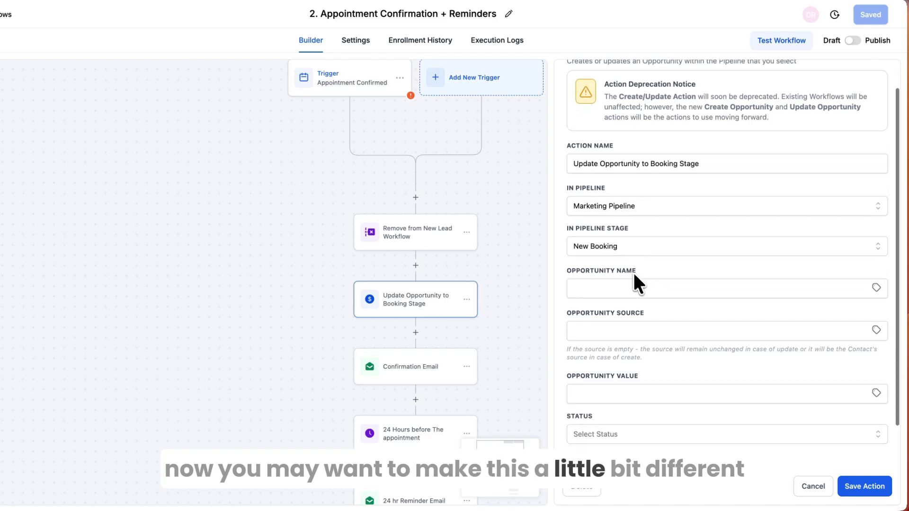
{"action": "left_click", "coordinate": [612, 161]}
{"action": "left_click", "coordinate": [586, 206]}
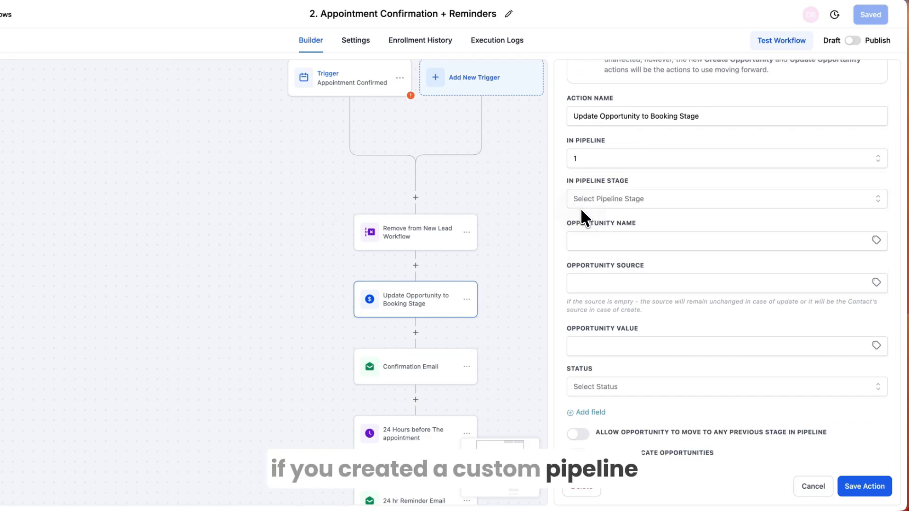
{"action": "left_click", "coordinate": [619, 198]}
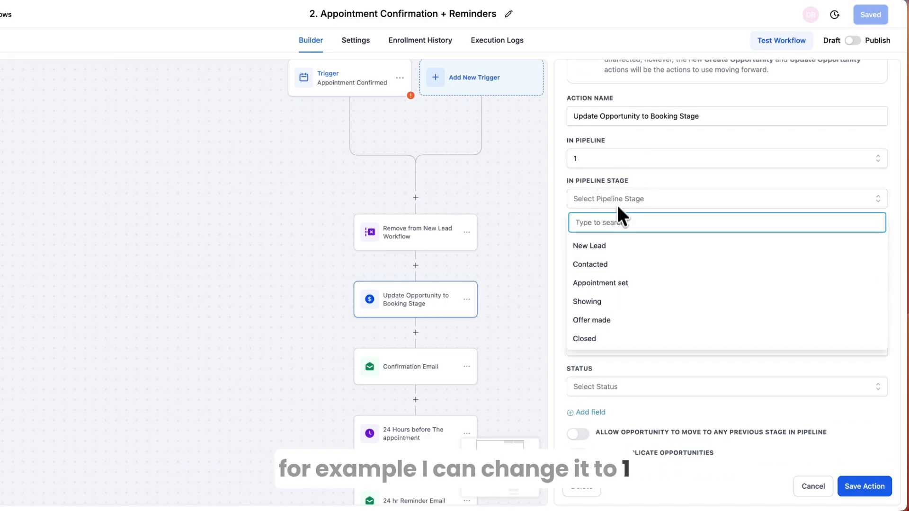
{"action": "left_click", "coordinate": [608, 282]}
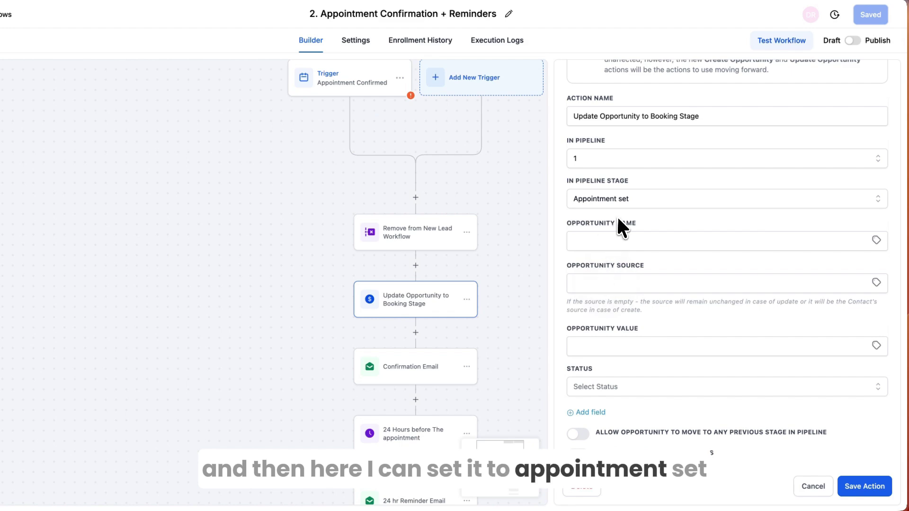
- Review the Confirmation Email message, the 24-hour wait and the remaining reminder actions, and return to the workflow list
{"action": "scroll", "coordinate": [476, 353], "scroll_direction": "down", "scroll_amount": 2}
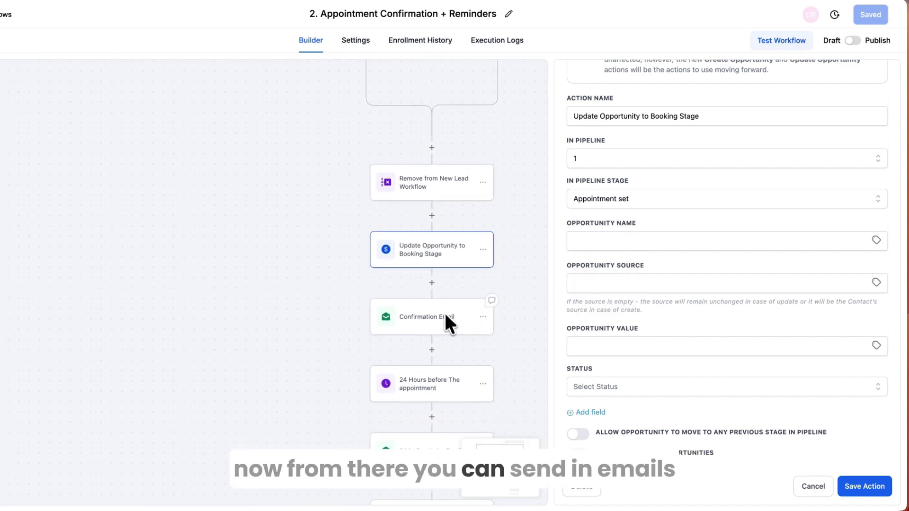
{"action": "left_click", "coordinate": [440, 313]}
{"action": "scroll", "coordinate": [800, 263], "scroll_direction": "down", "scroll_amount": 5}
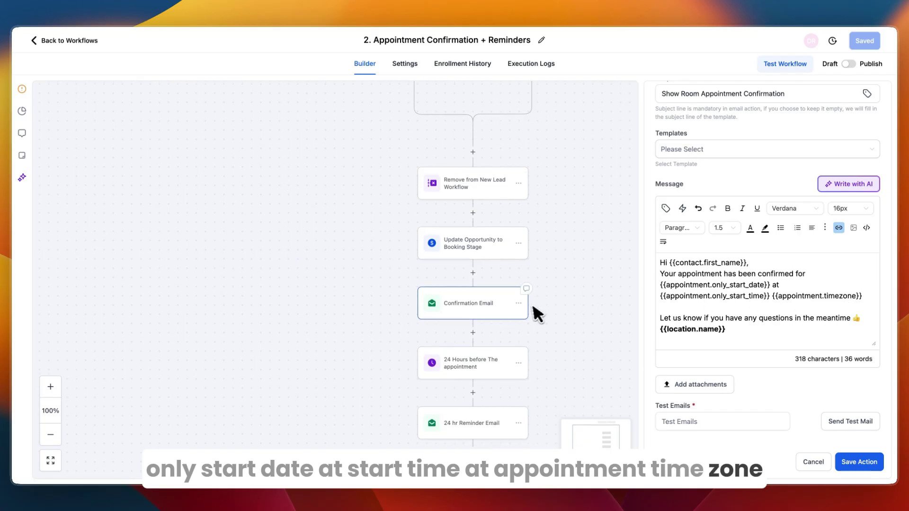
{"action": "left_click", "coordinate": [454, 371]}
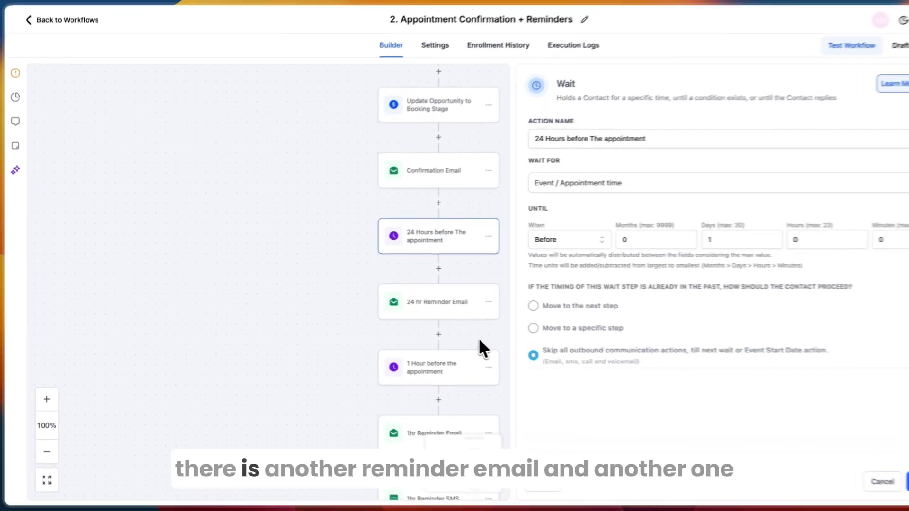
{"action": "left_click_drag", "start_coordinate": [479, 339], "coordinate": [428, 249]}
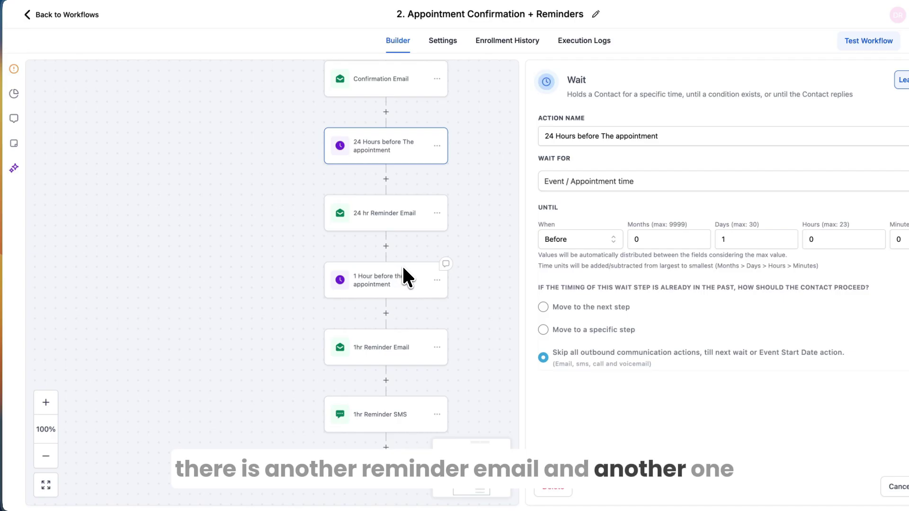
{"action": "left_click_drag", "start_coordinate": [470, 401], "coordinate": [442, 322]}
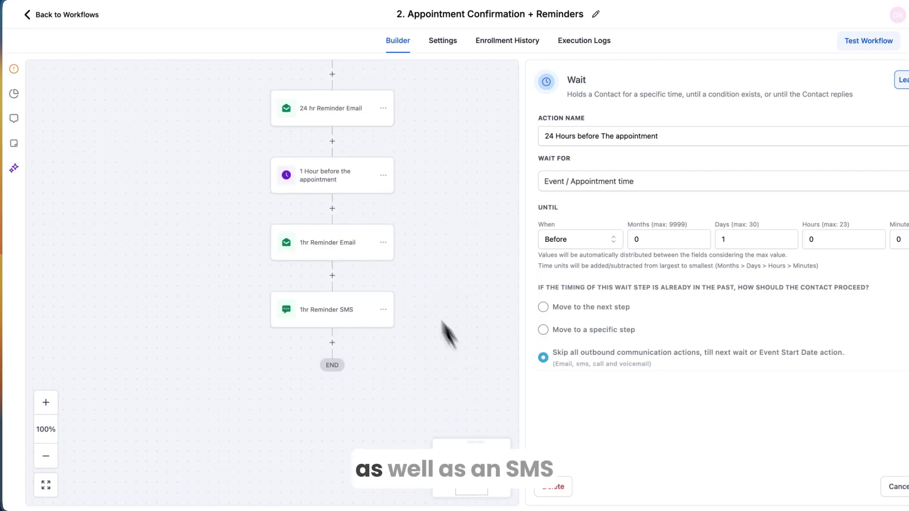
{"action": "left_click", "coordinate": [61, 15]}
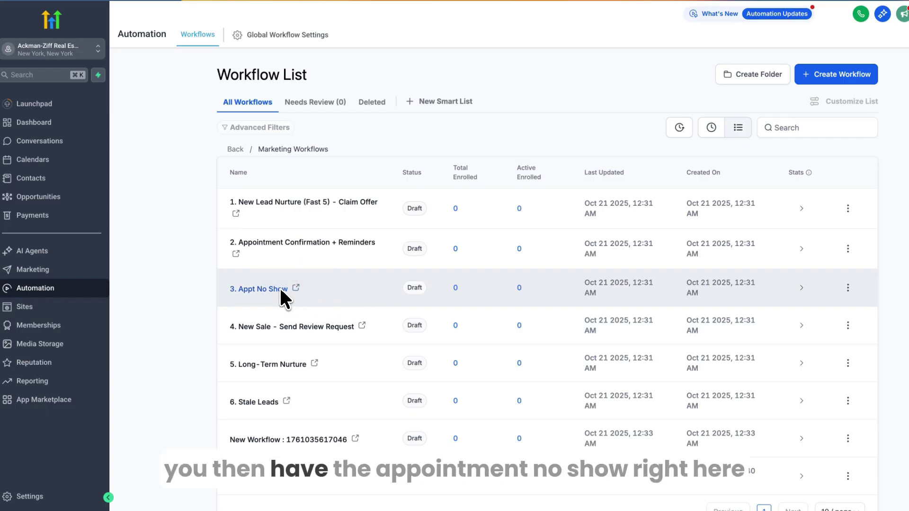
- Open the Appt No Show workflow, review its trigger and follow-up actions through to the end, and leave it
{"action": "left_click", "coordinate": [280, 288]}
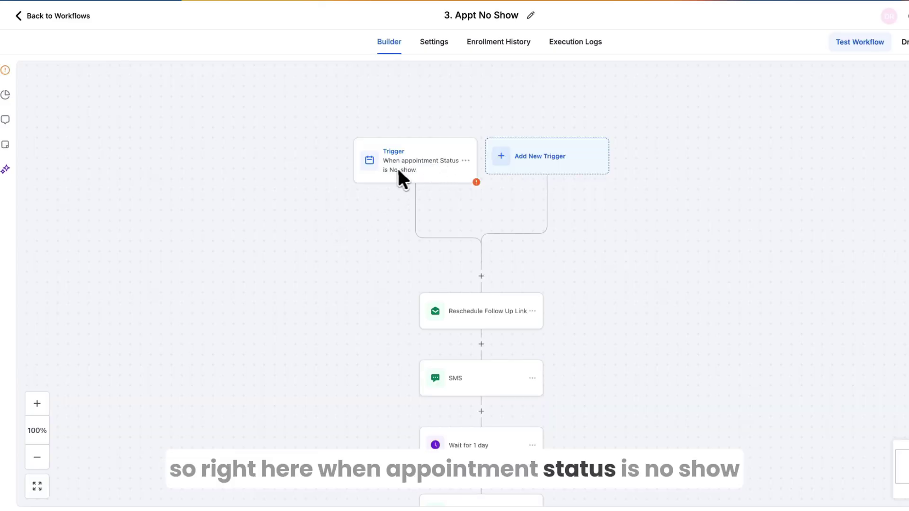
{"action": "left_click_drag", "start_coordinate": [402, 267], "coordinate": [373, 165]}
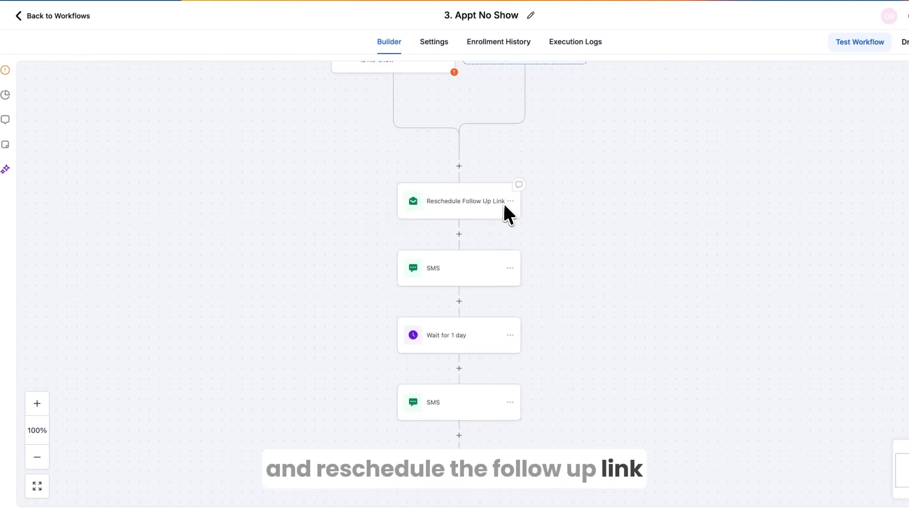
{"action": "left_click_drag", "start_coordinate": [315, 305], "coordinate": [241, 142]}
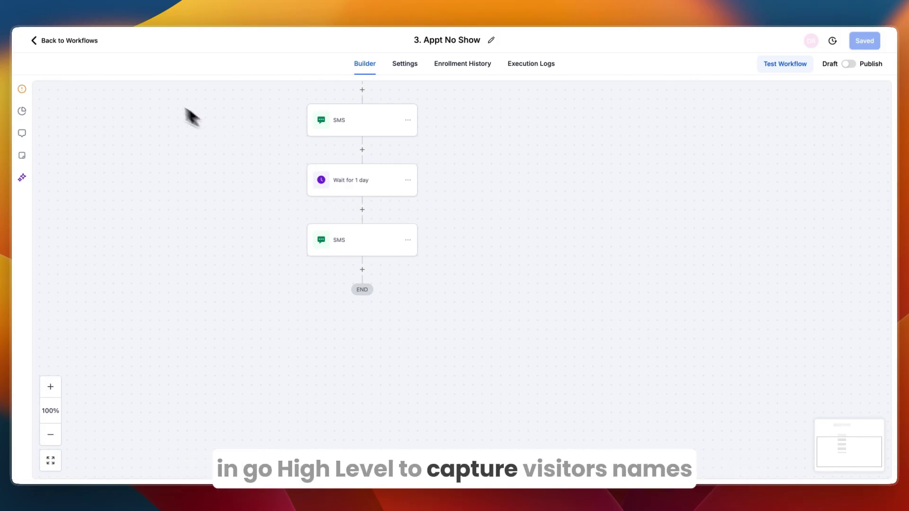
{"action": "left_click", "coordinate": [38, 41]}
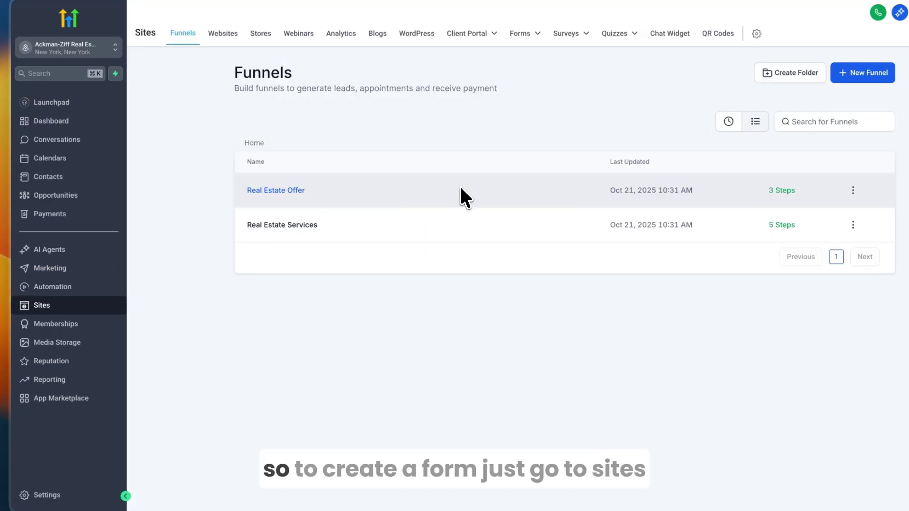
- Open the form builder in Sites and check the actions available for the Marketing Form - Claim Offer form
{"action": "left_click", "coordinate": [523, 34]}
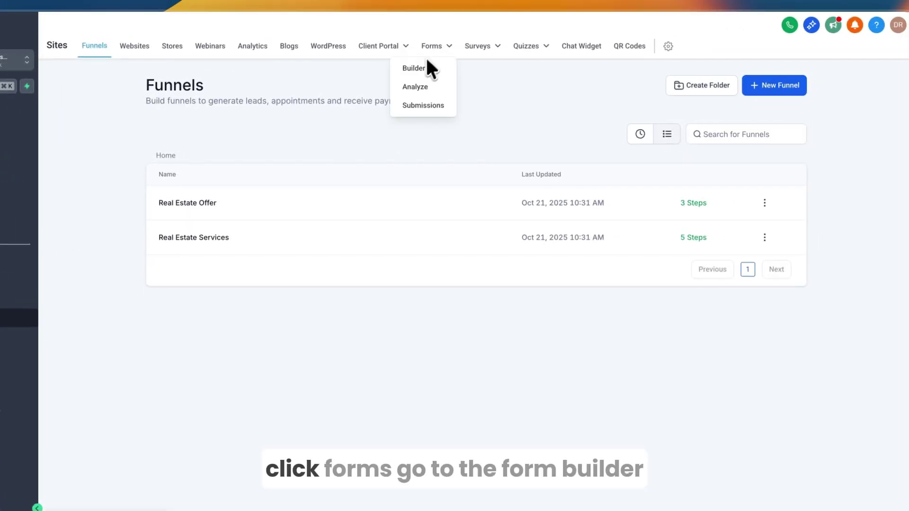
{"action": "left_click", "coordinate": [420, 65]}
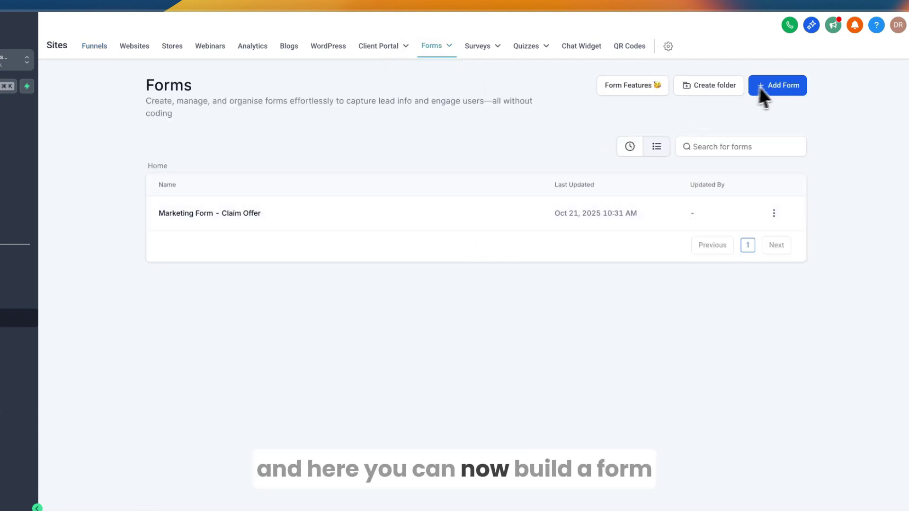
{"action": "left_click", "coordinate": [774, 213]}
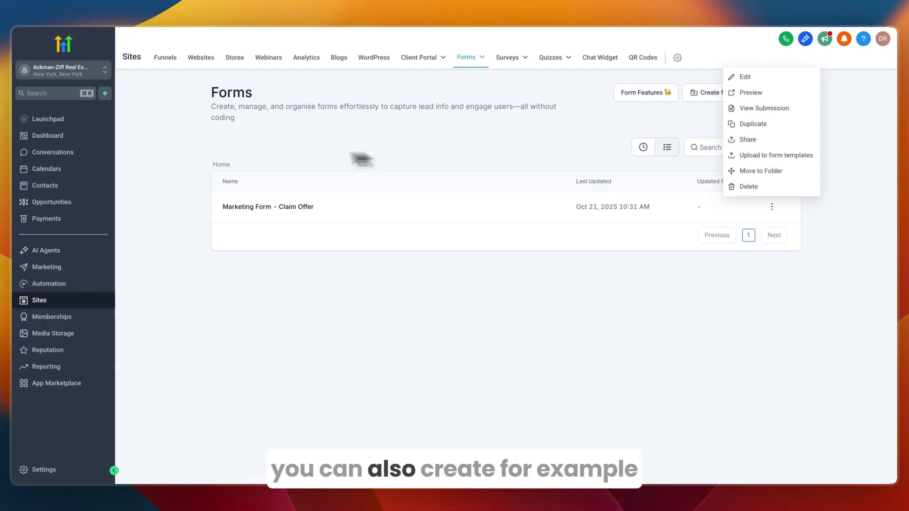
{"action": "left_click", "coordinate": [418, 155]}
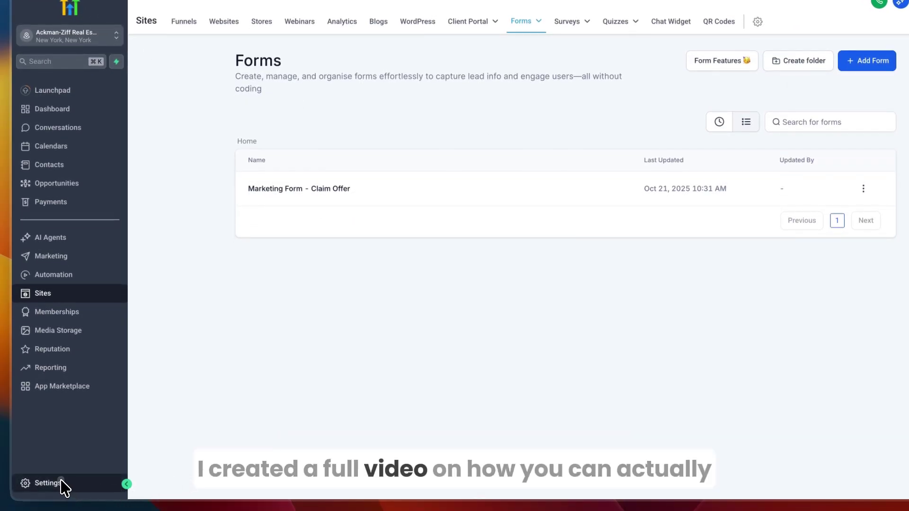
- Open the sub-account's Integrations settings and review the Google, Facebook and Instagram connection options and the other available integrations
{"action": "left_click", "coordinate": [47, 483]}
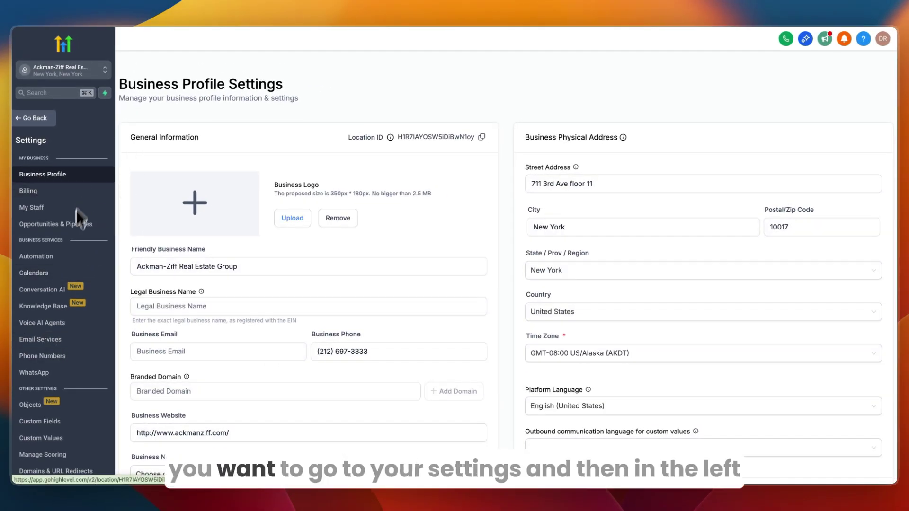
{"action": "scroll", "coordinate": [71, 247], "scroll_direction": "down", "scroll_amount": 5}
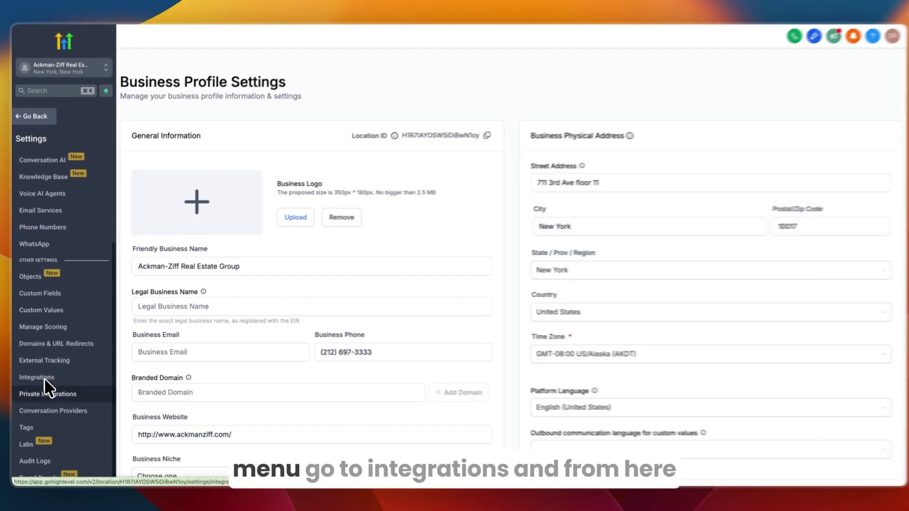
{"action": "left_click", "coordinate": [42, 377]}
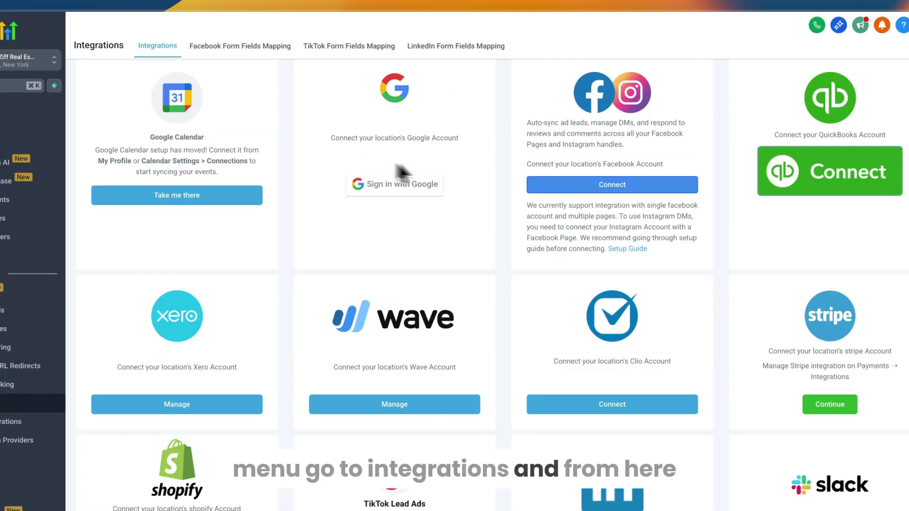
{"action": "left_click_drag", "start_coordinate": [526, 122], "coordinate": [624, 126]}
{"action": "left_click", "coordinate": [579, 109]}
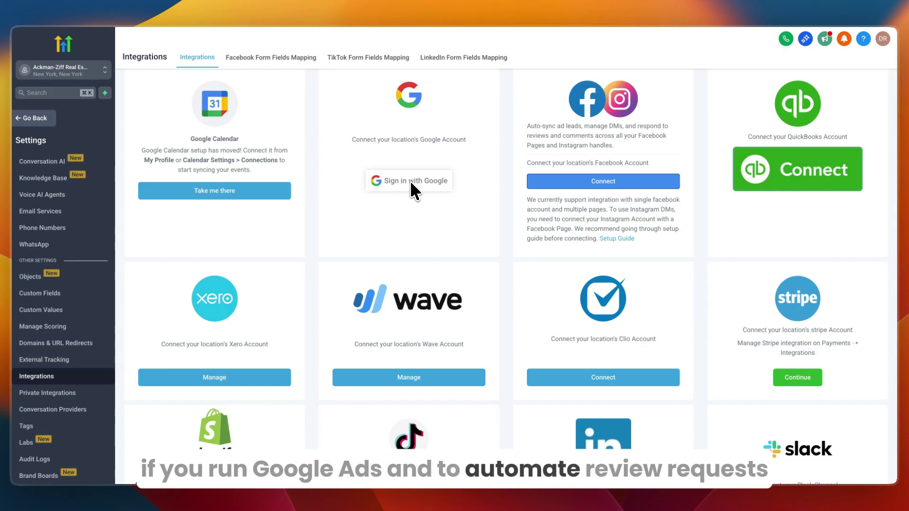
{"action": "scroll", "coordinate": [527, 198], "scroll_direction": "down", "scroll_amount": 4}
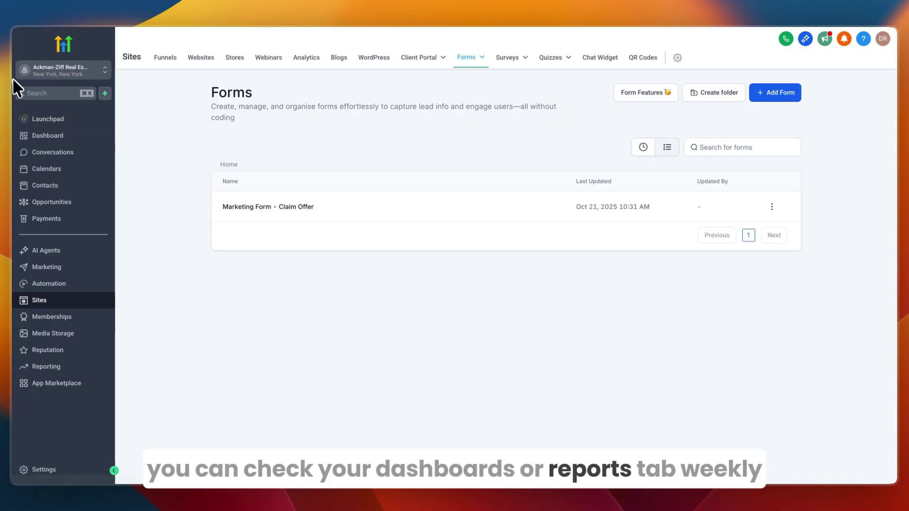
- Open the dashboard, switch the Funnel widget to pipeline 1 and look over the other widgets
{"action": "left_click", "coordinate": [72, 130]}
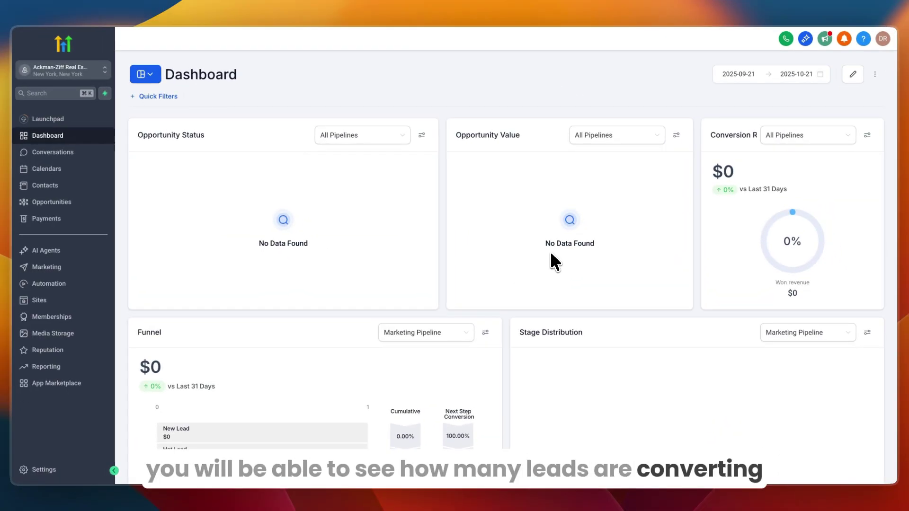
{"action": "scroll", "coordinate": [568, 262], "scroll_direction": "down", "scroll_amount": 1}
{"action": "scroll", "coordinate": [405, 408], "scroll_direction": "down", "scroll_amount": 3}
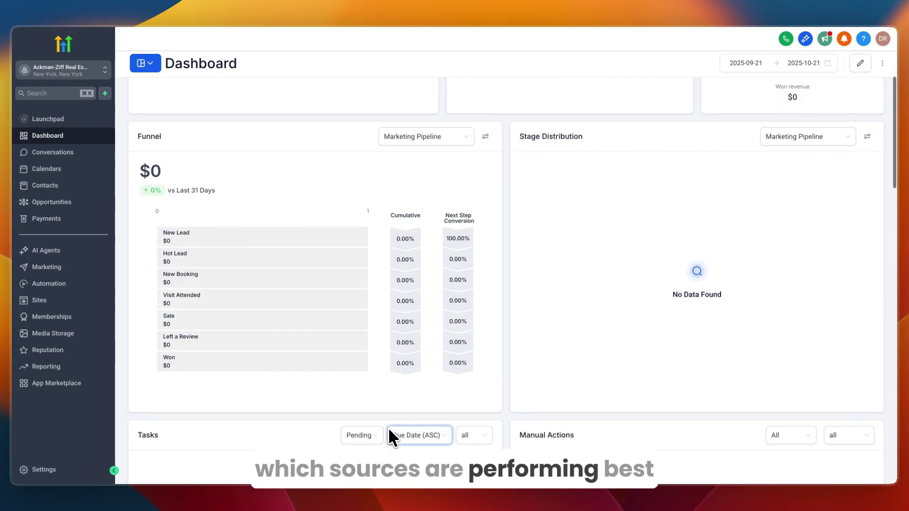
{"action": "scroll", "coordinate": [508, 348], "scroll_direction": "down", "scroll_amount": 1}
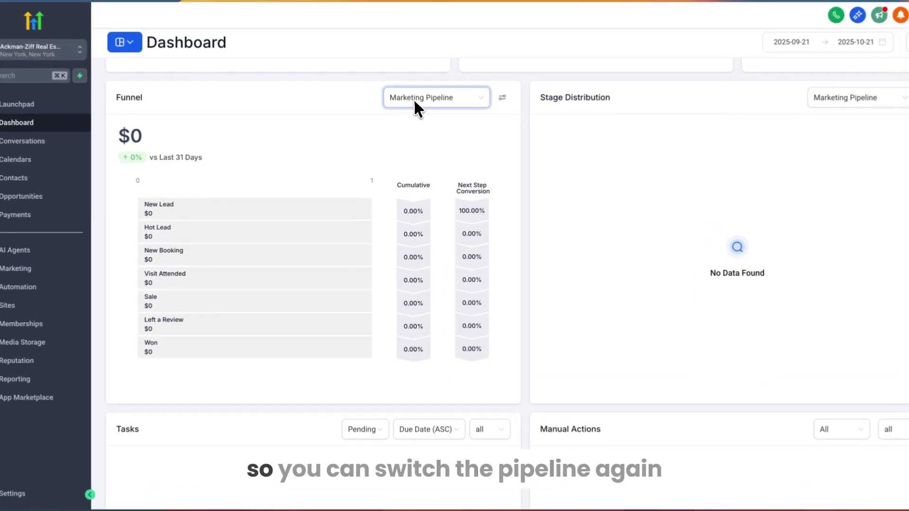
{"action": "left_click", "coordinate": [407, 114]}
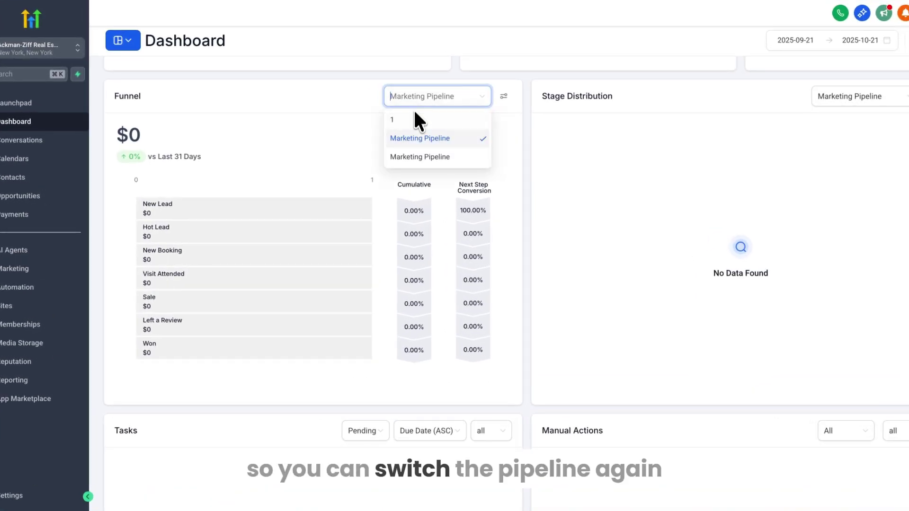
{"action": "left_click", "coordinate": [407, 132]}
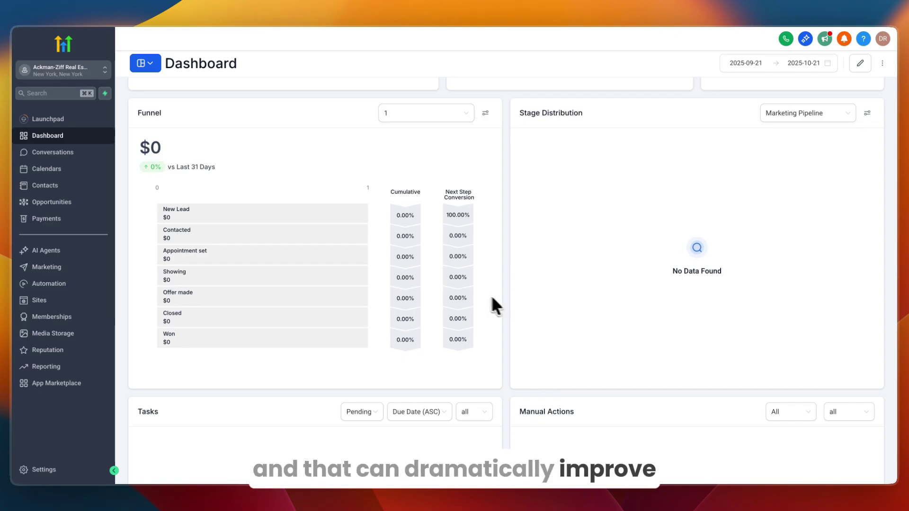
{"action": "scroll", "coordinate": [497, 296], "scroll_direction": "down", "scroll_amount": 1}
{"action": "scroll", "coordinate": [515, 300], "scroll_direction": "down", "scroll_amount": 2}
{"action": "scroll", "coordinate": [514, 299], "scroll_direction": "up", "scroll_amount": 6}
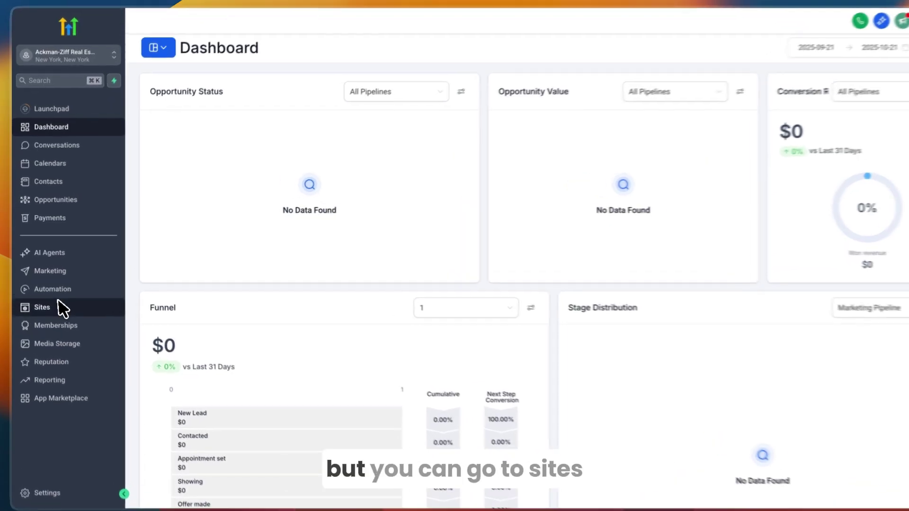
- Open the Real Estate Offer funnel in Sites and review its Offer, Consultation Appointment and Thank you steps
{"action": "left_click", "coordinate": [61, 308]}
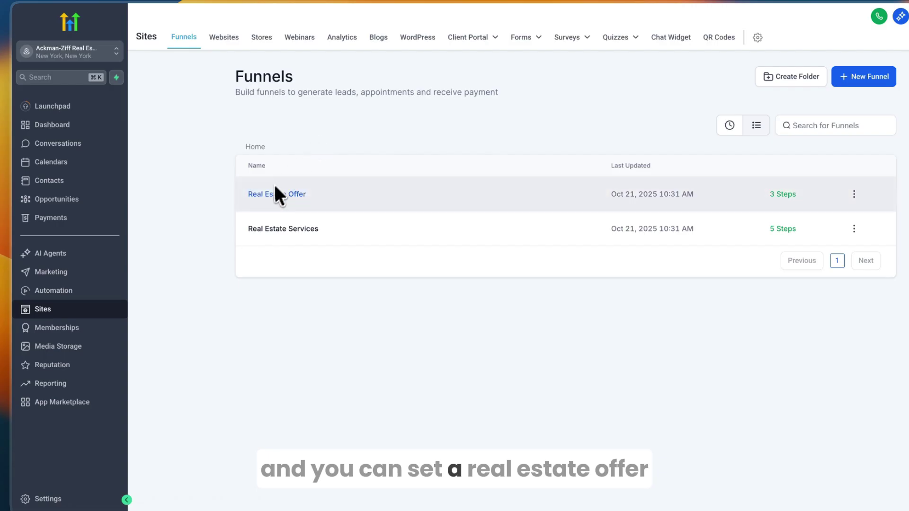
{"action": "left_click", "coordinate": [277, 194]}
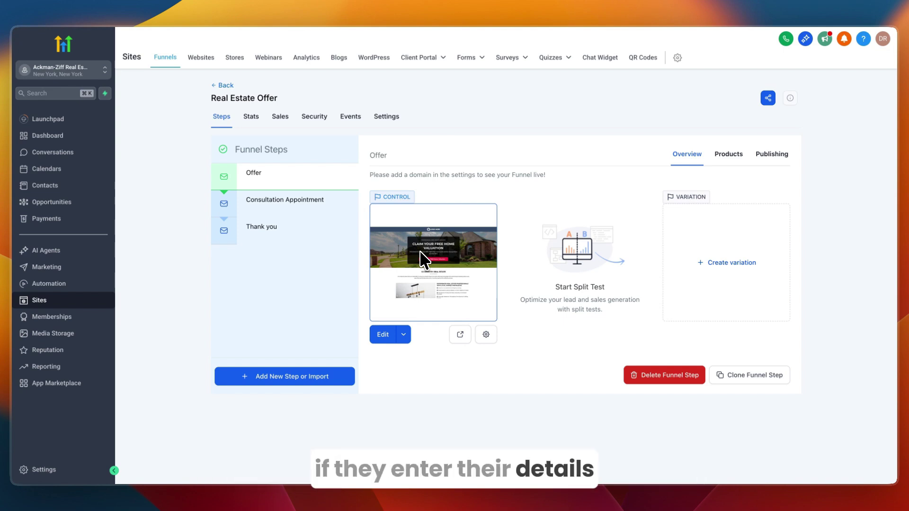
{"action": "left_click", "coordinate": [286, 206]}
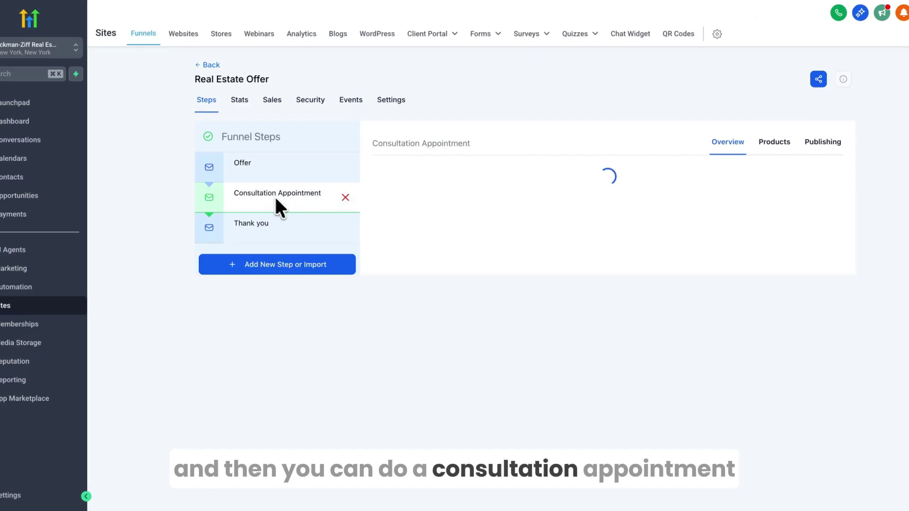
{"action": "left_click", "coordinate": [283, 238]}
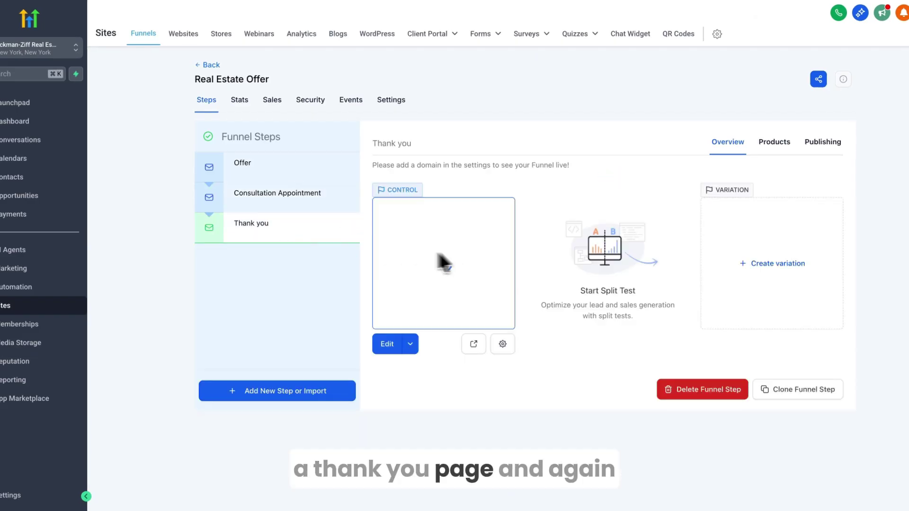
{"action": "left_click", "coordinate": [264, 175]}
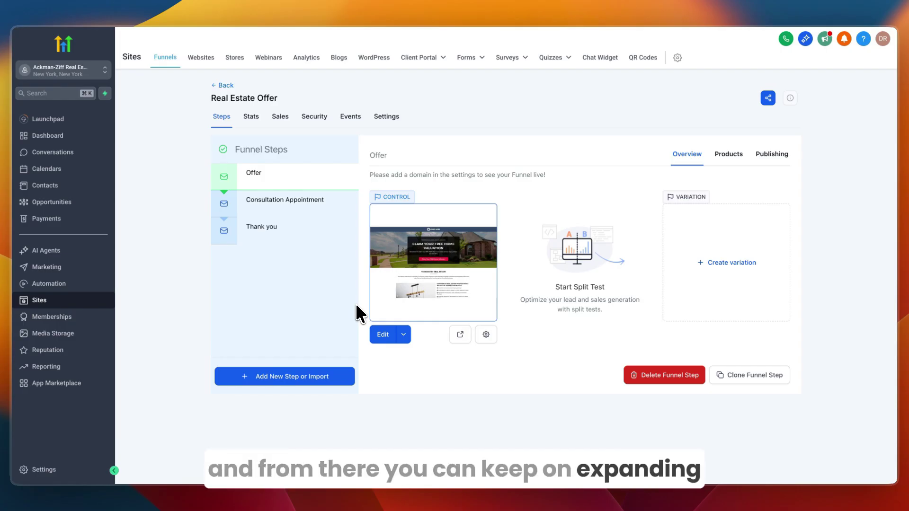
- View the Social Planner in Marketing and open the Reputation overview
{"action": "left_click", "coordinate": [47, 267]}
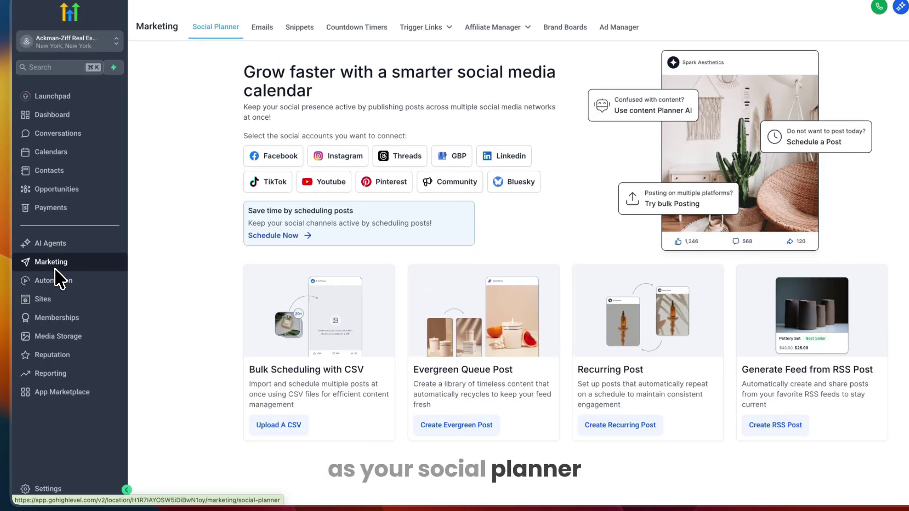
{"action": "left_click", "coordinate": [70, 356]}
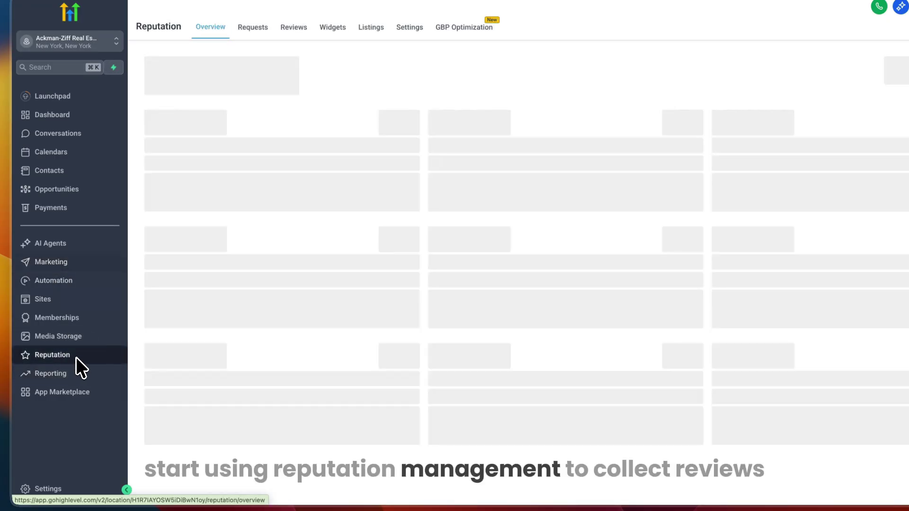